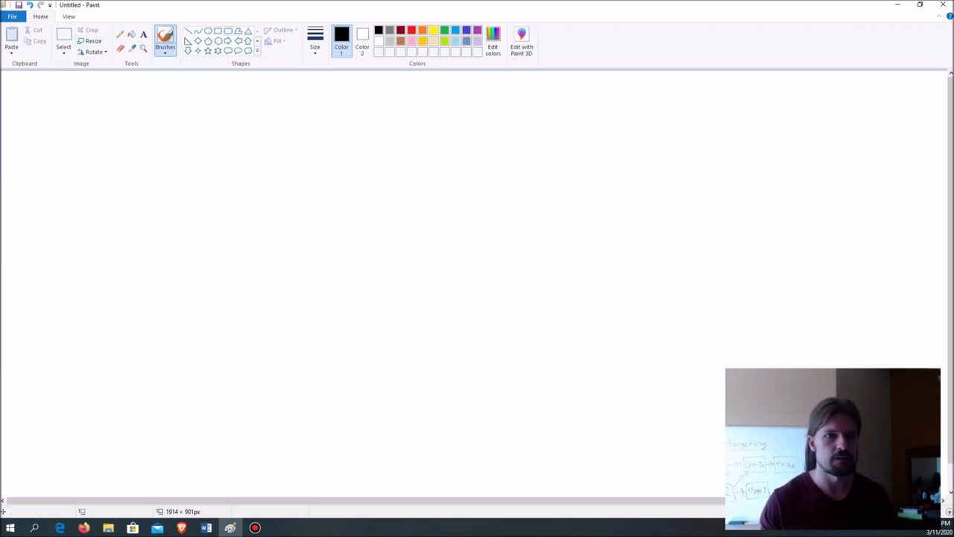
Add the text label "FB ads" near the upper-left corner of the blank canvas.
{"action": "left_click", "coordinate": [218, 30]}
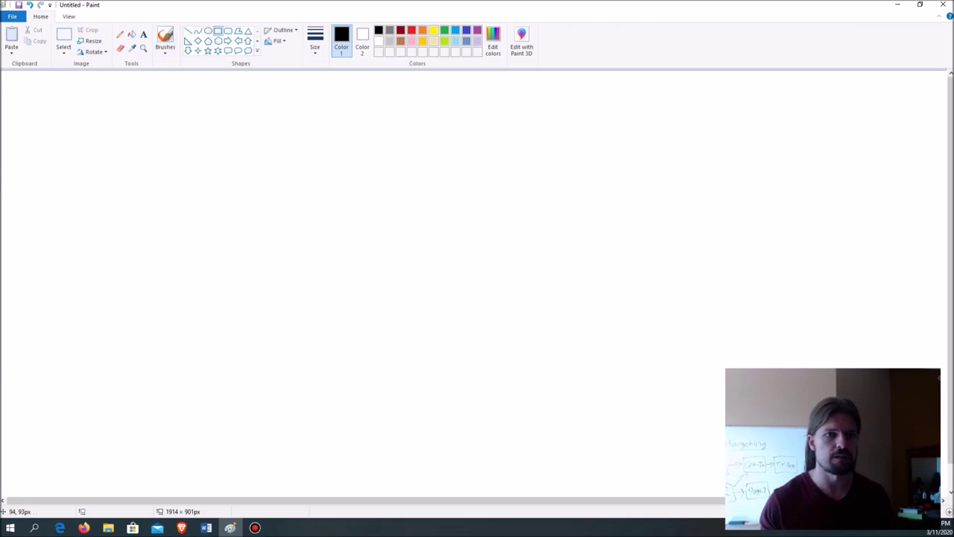
{"action": "left_click", "coordinate": [143, 33]}
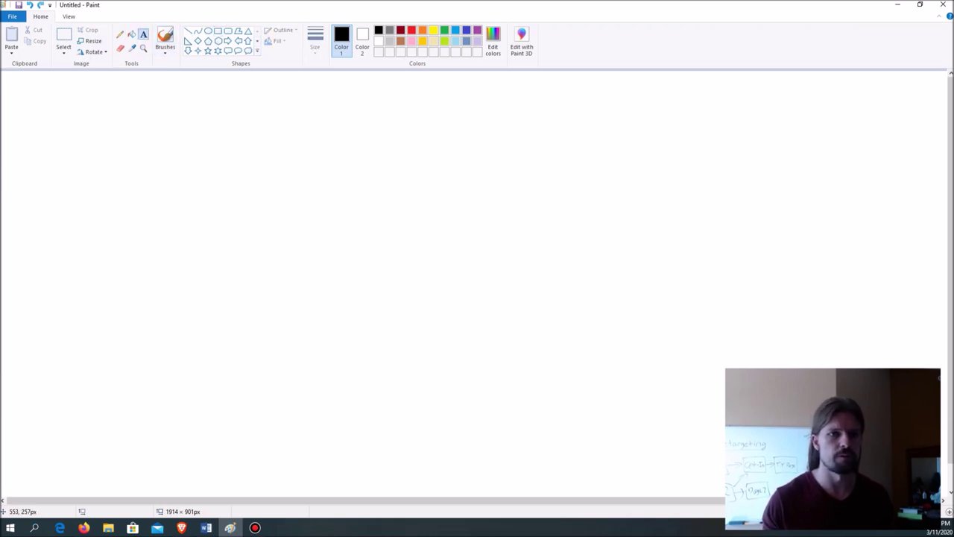
{"action": "left_click", "coordinate": [125, 109]}
{"action": "type", "text": "F"}
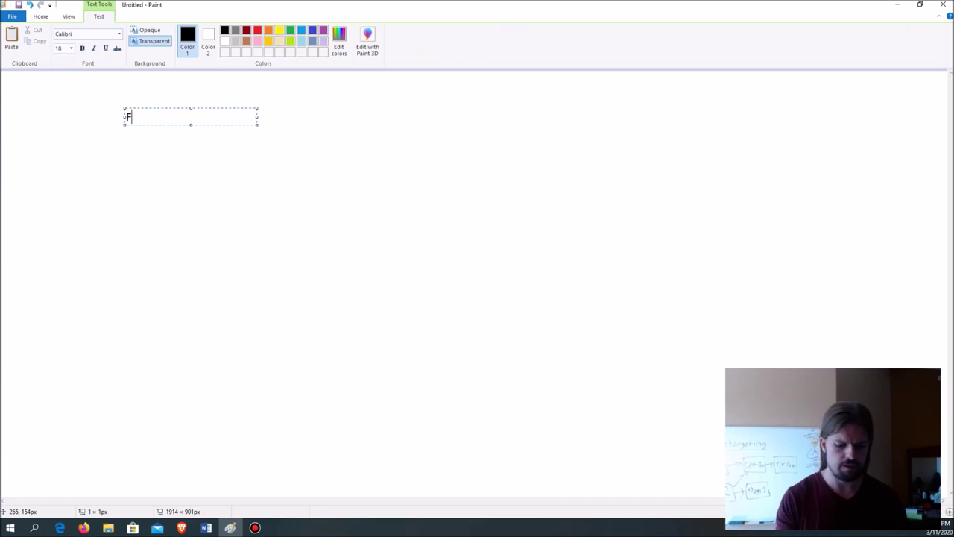
{"action": "type", "text": "B ads"}
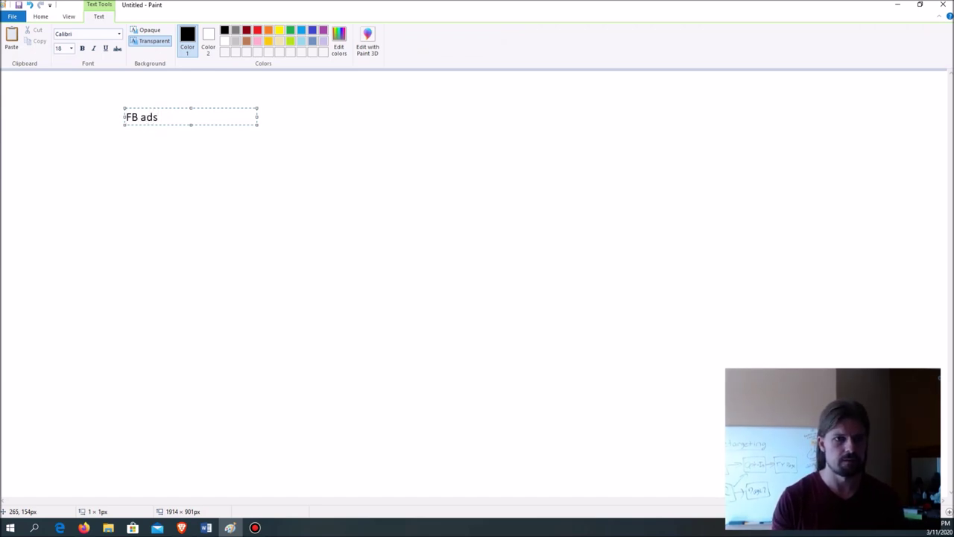
{"action": "left_click", "coordinate": [170, 144]}
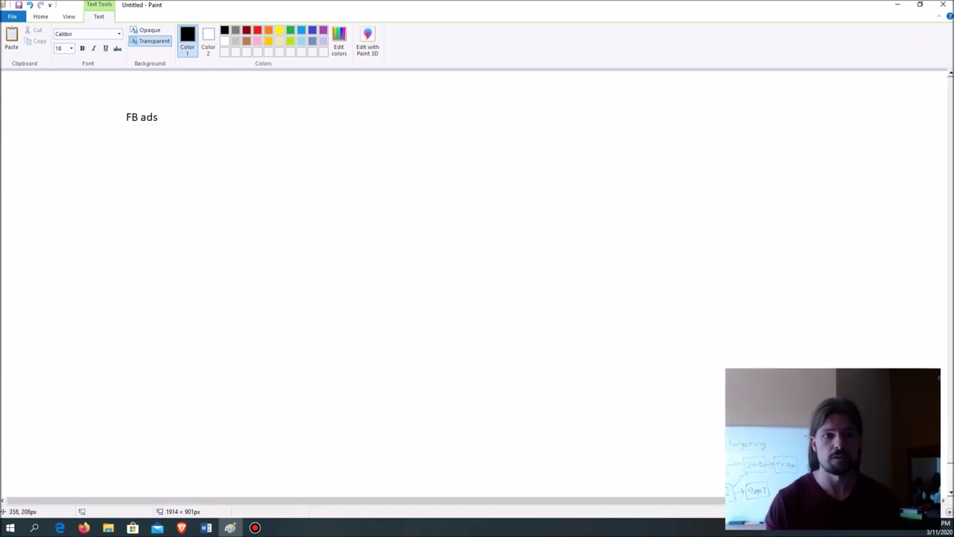
{"action": "key", "text": "ctrl+z"}
{"action": "key", "text": "ctrl+y"}
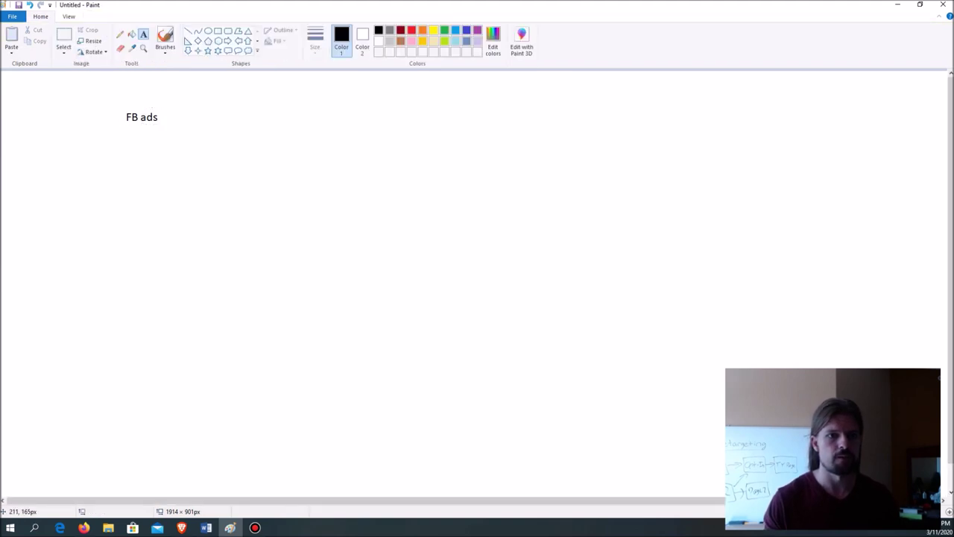
Add the text labels "Landing Page" and "Application" one under the other below "FB ads".
{"action": "left_click", "coordinate": [105, 146]}
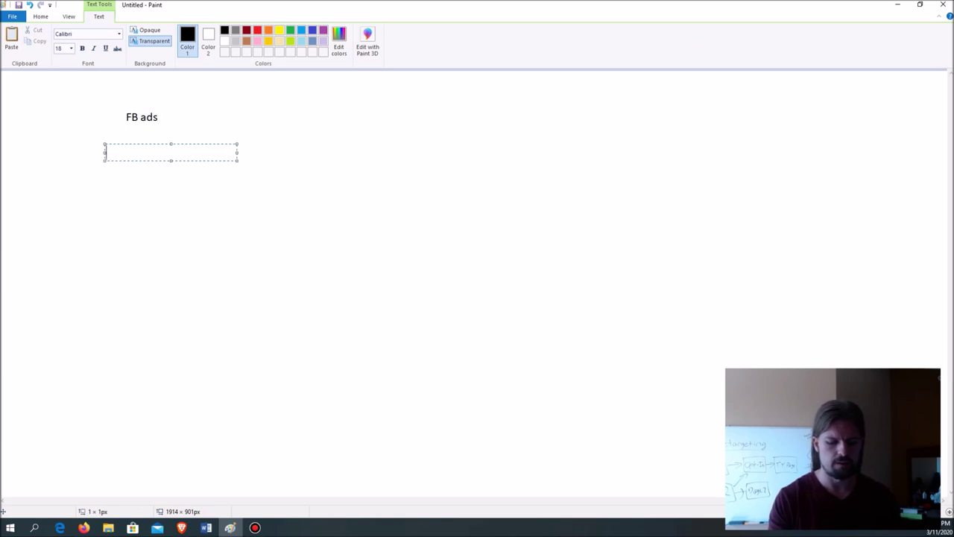
{"action": "type", "text": "Landing Page"}
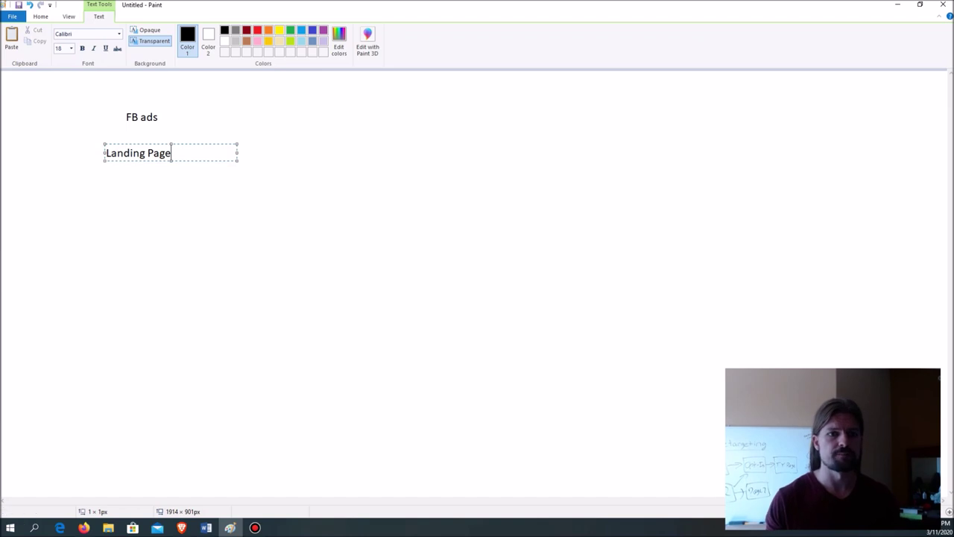
{"action": "left_click", "coordinate": [201, 204]}
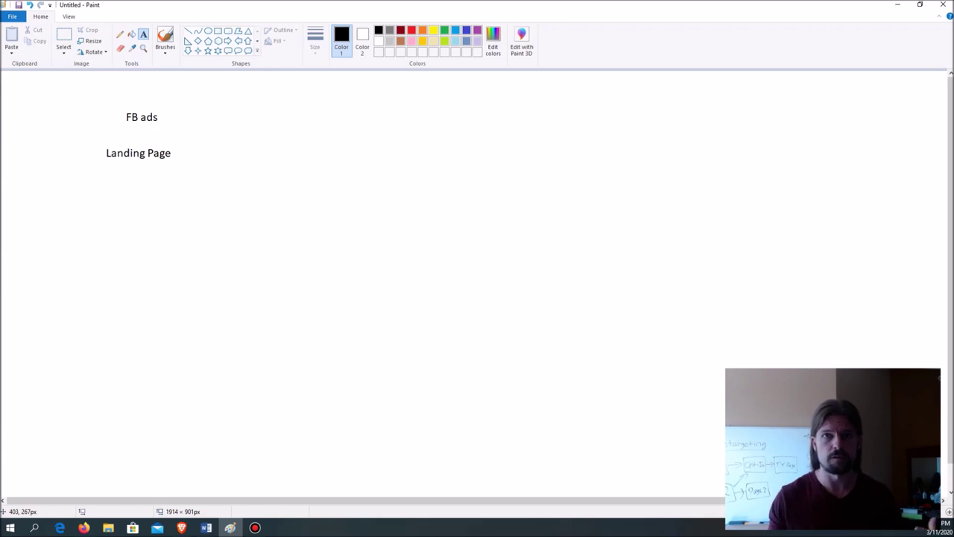
{"action": "left_click", "coordinate": [110, 191]}
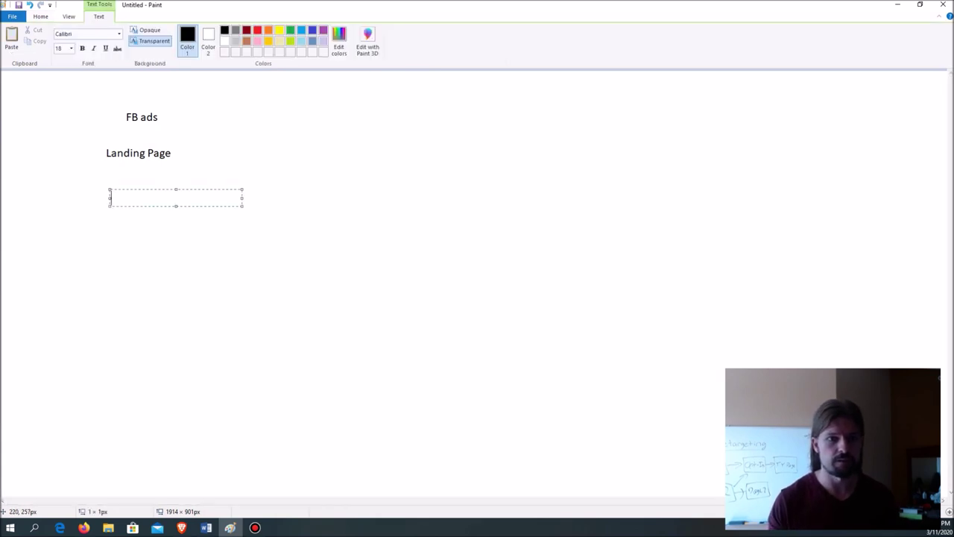
{"action": "type", "text": "Application"}
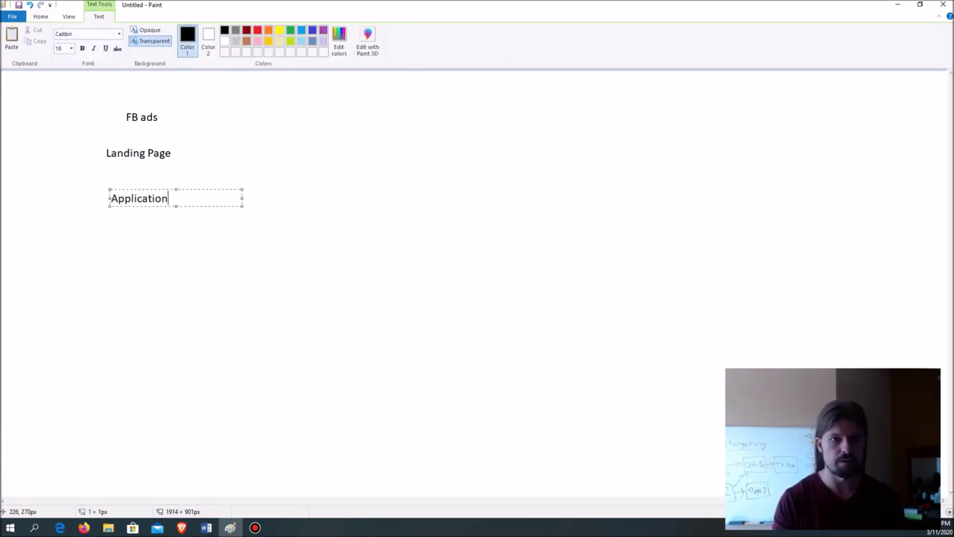
{"action": "left_click", "coordinate": [113, 241]}
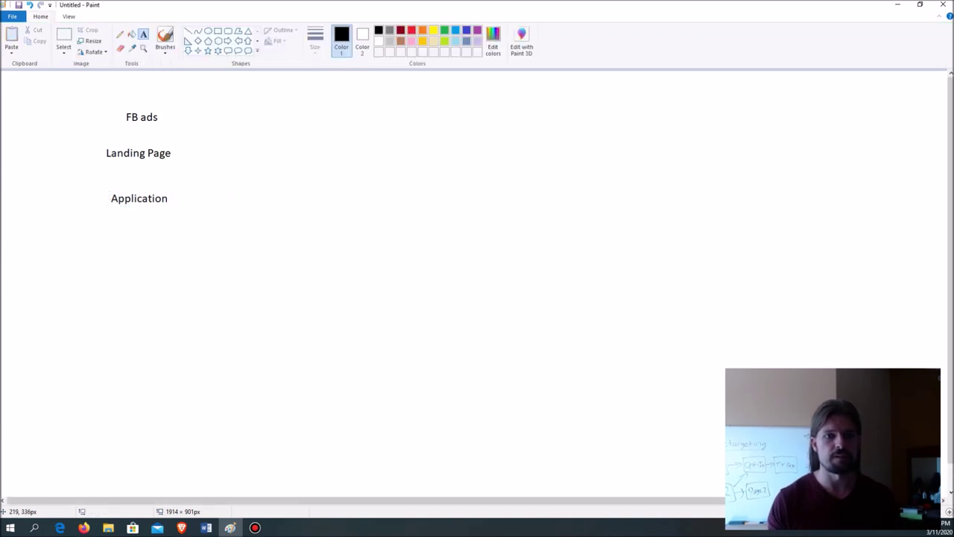
Add the labels "Call" and "Buy" below "Application", centring "Call" under the labels above it.
{"action": "left_click", "coordinate": [111, 232]}
{"action": "type", "text": "Call"}
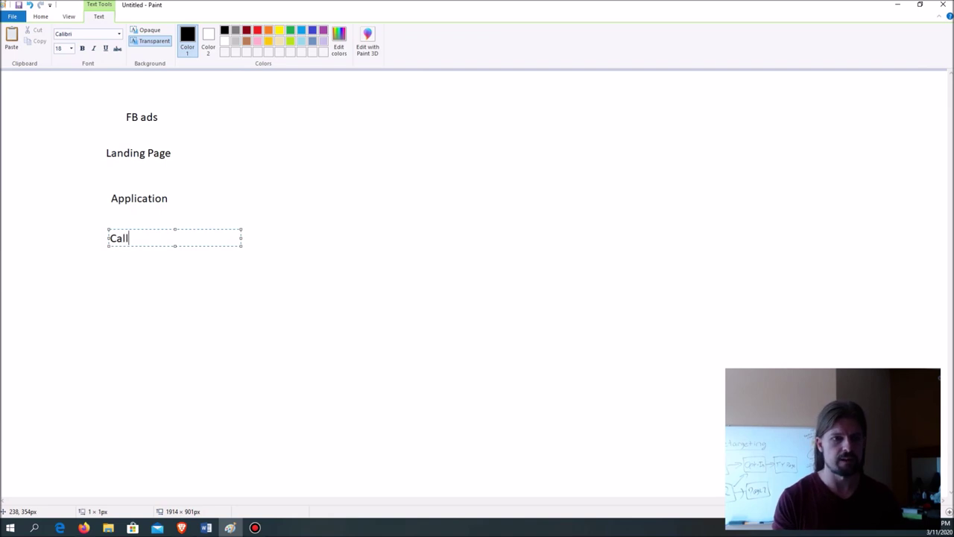
{"action": "left_click_drag", "start_coordinate": [146, 229], "coordinate": [165, 229]}
{"action": "left_click", "coordinate": [119, 274]}
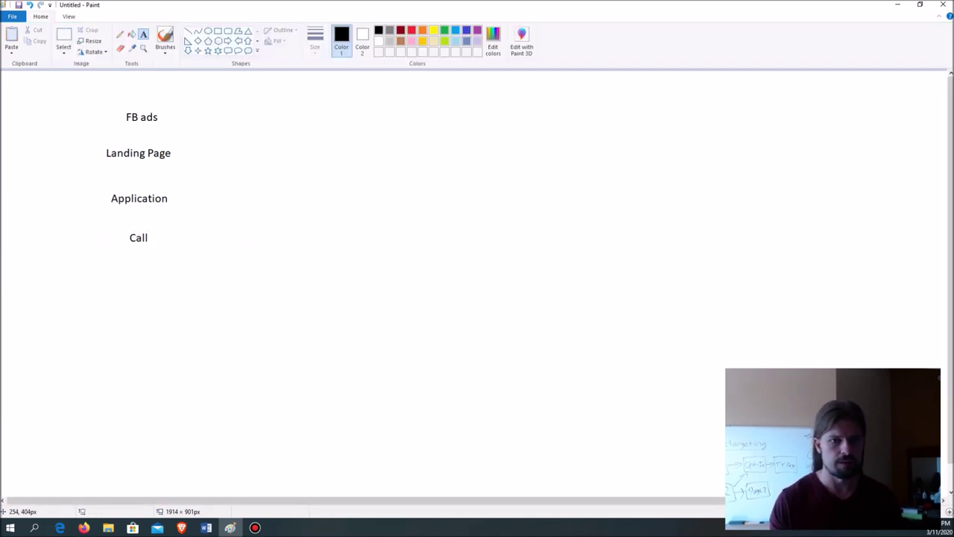
{"action": "left_click", "coordinate": [126, 275]}
{"action": "type", "text": "Buy"}
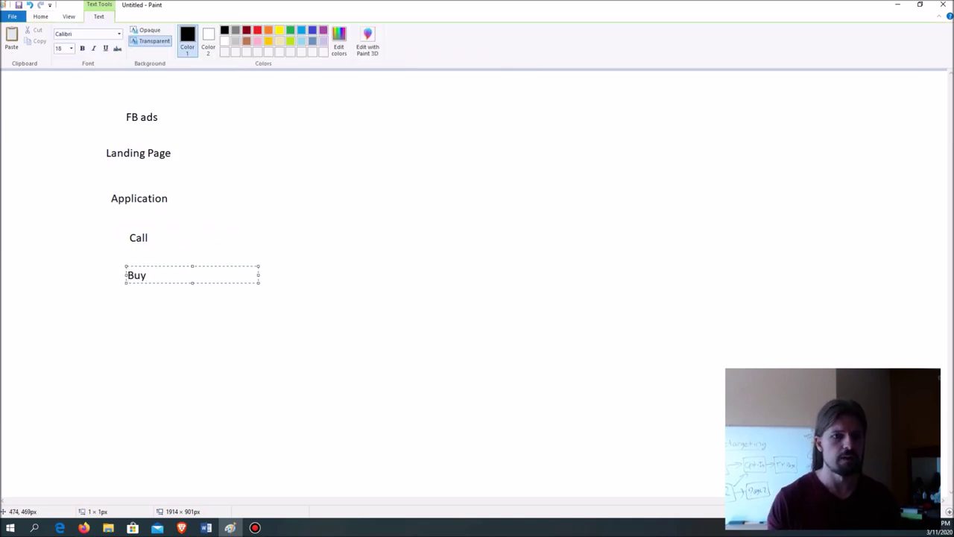
{"action": "left_click", "coordinate": [124, 258]}
Draw a black funnel outline about 422 px tall around the five labels with straight lines, wide at the top and narrow below "Buy".
{"action": "left_click", "coordinate": [188, 30]}
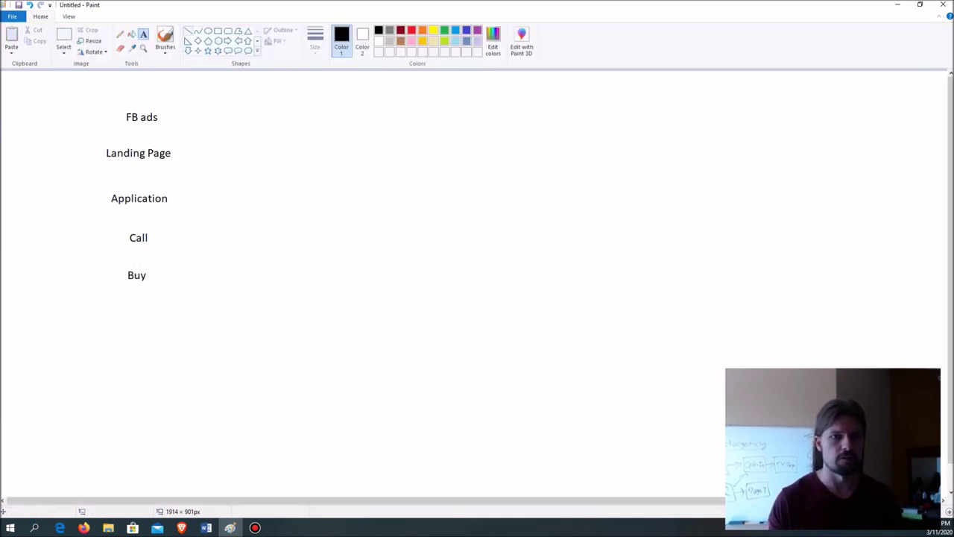
{"action": "left_click_drag", "start_coordinate": [155, 302], "coordinate": [260, 91]}
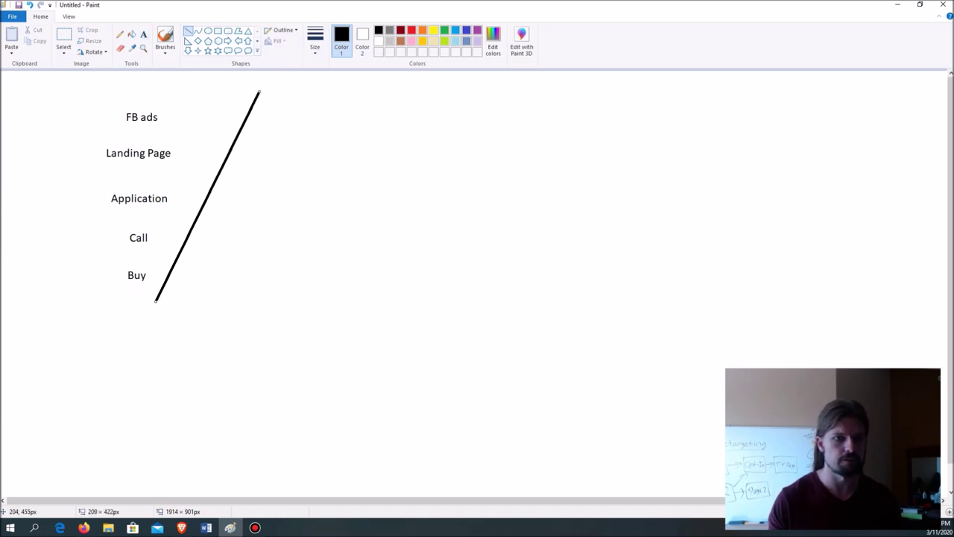
{"action": "left_click_drag", "start_coordinate": [110, 302], "coordinate": [260, 90]}
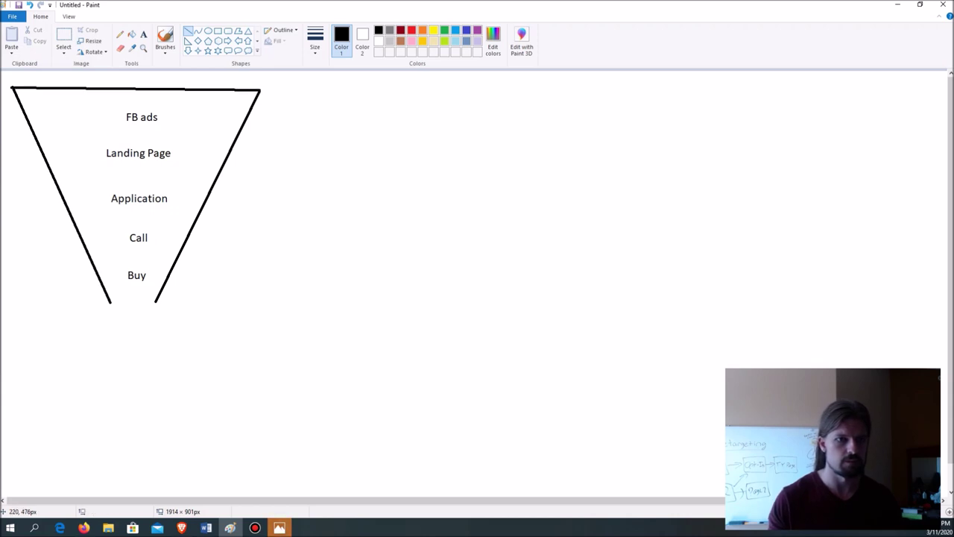
{"action": "left_click_drag", "start_coordinate": [110, 301], "coordinate": [156, 302]}
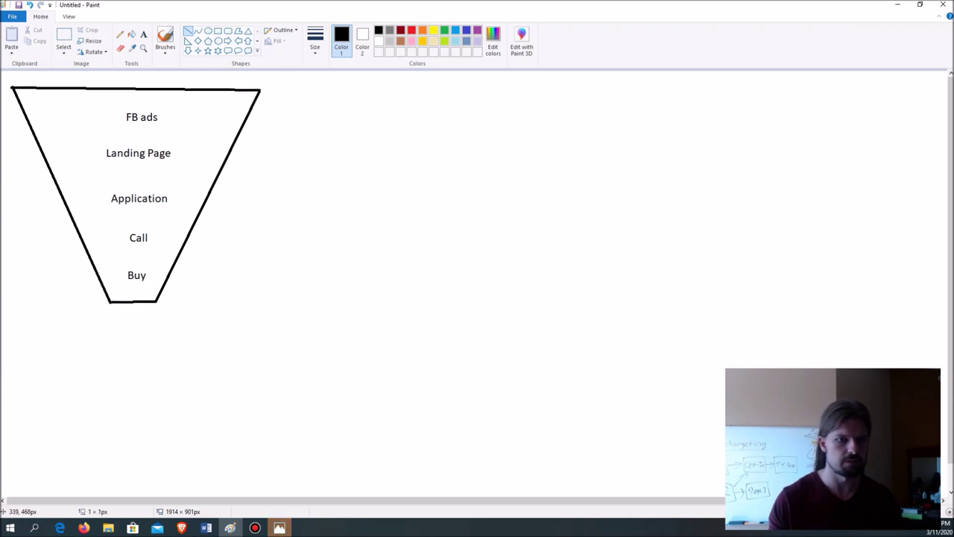
Draw four horizontal divider lines across the funnel so each label has its own section.
{"action": "left_click_drag", "start_coordinate": [89, 257], "coordinate": [179, 255]}
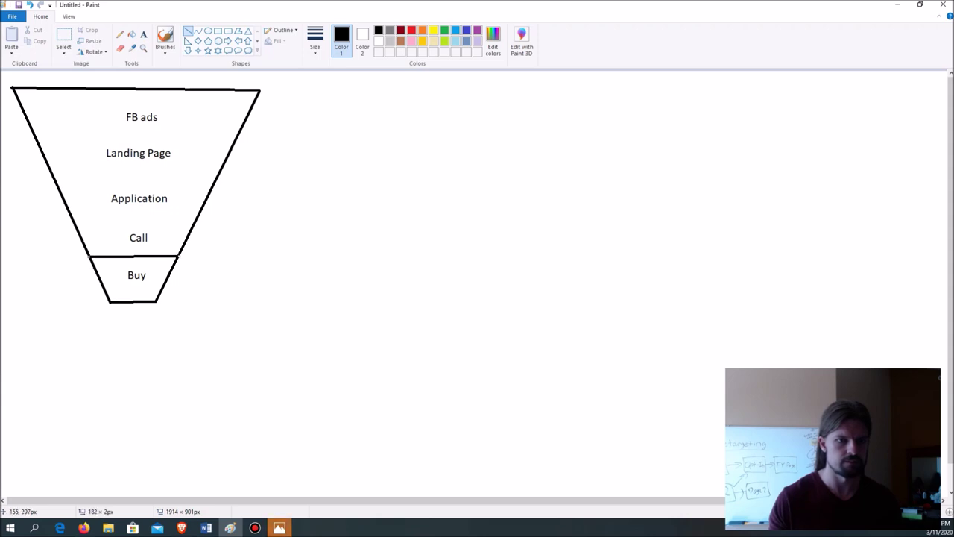
{"action": "left_click_drag", "start_coordinate": [73, 220], "coordinate": [196, 219]}
{"action": "left_click_drag", "start_coordinate": [53, 174], "coordinate": [216, 177]}
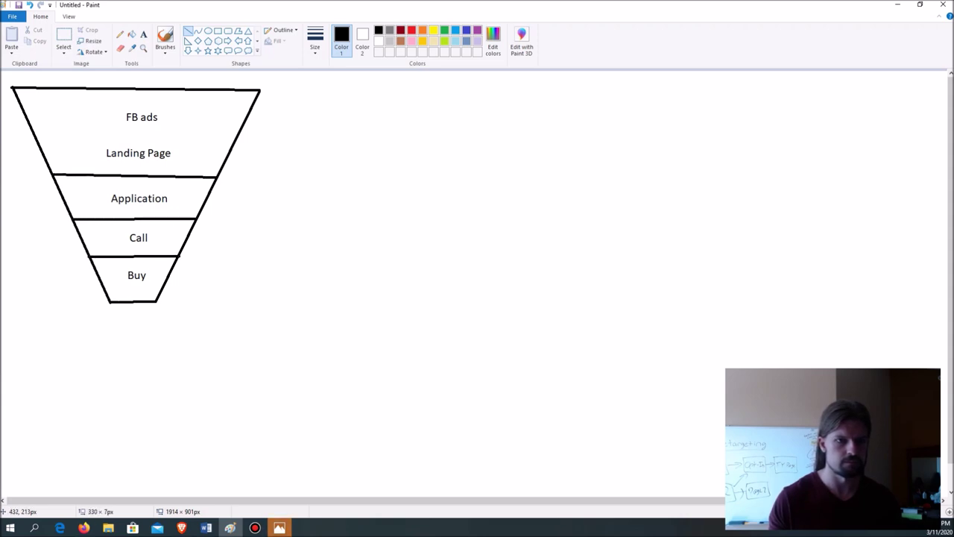
{"action": "left_click_drag", "start_coordinate": [33, 131], "coordinate": [238, 135]}
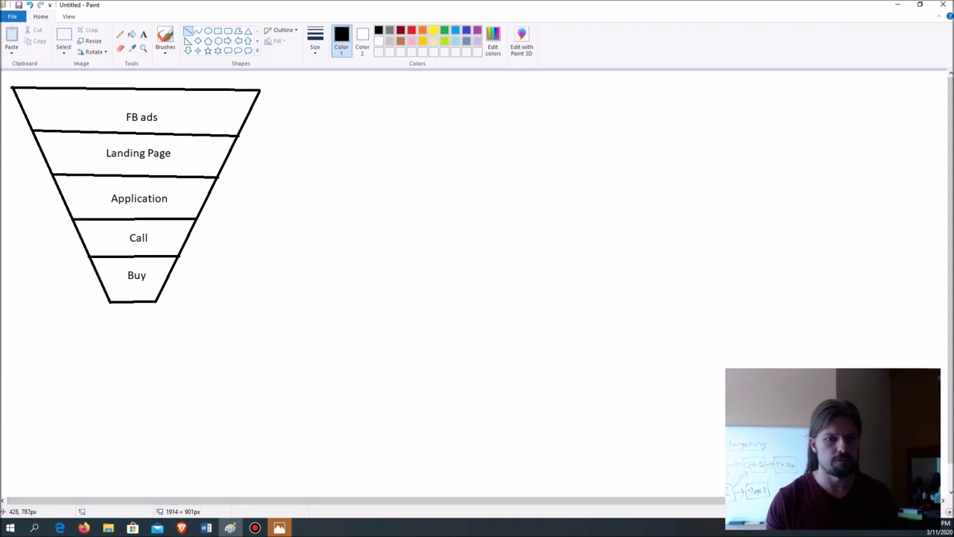
Switch to Facebook Ads Manager in the browser and examine the campaigns' cost, video play and link click columns.
{"action": "left_click", "coordinate": [182, 528]}
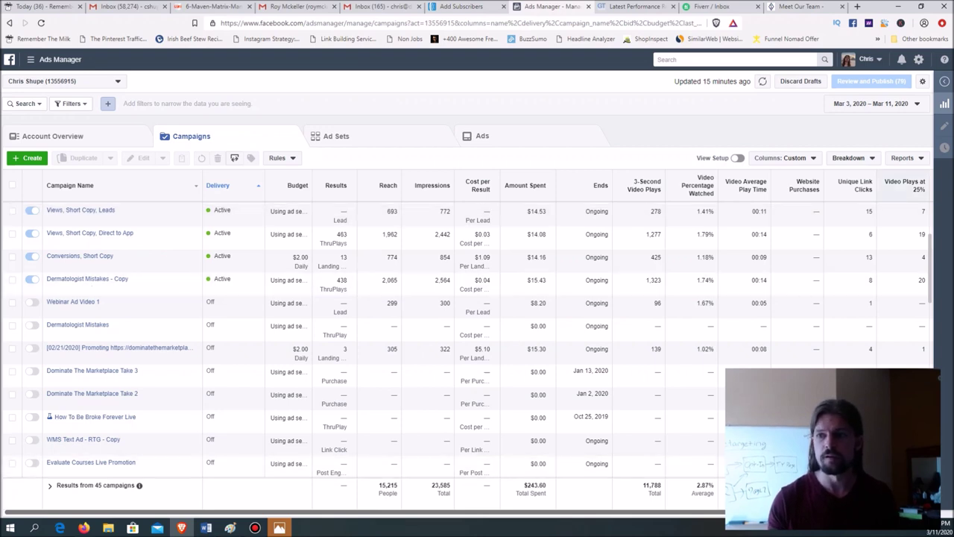
{"action": "scroll", "coordinate": [470, 343], "scroll_direction": "right", "scroll_amount": 5}
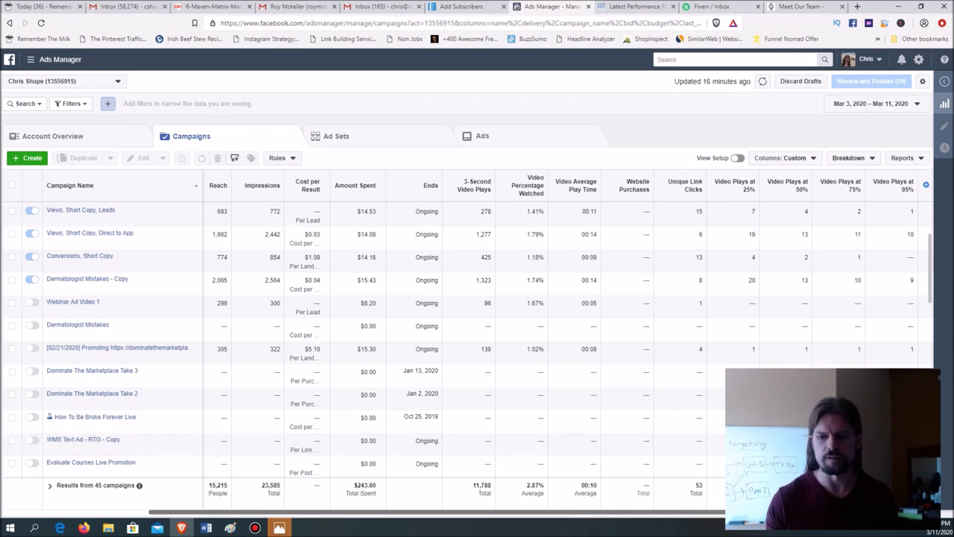
{"action": "scroll", "coordinate": [485, 343], "scroll_direction": "left", "scroll_amount": 5}
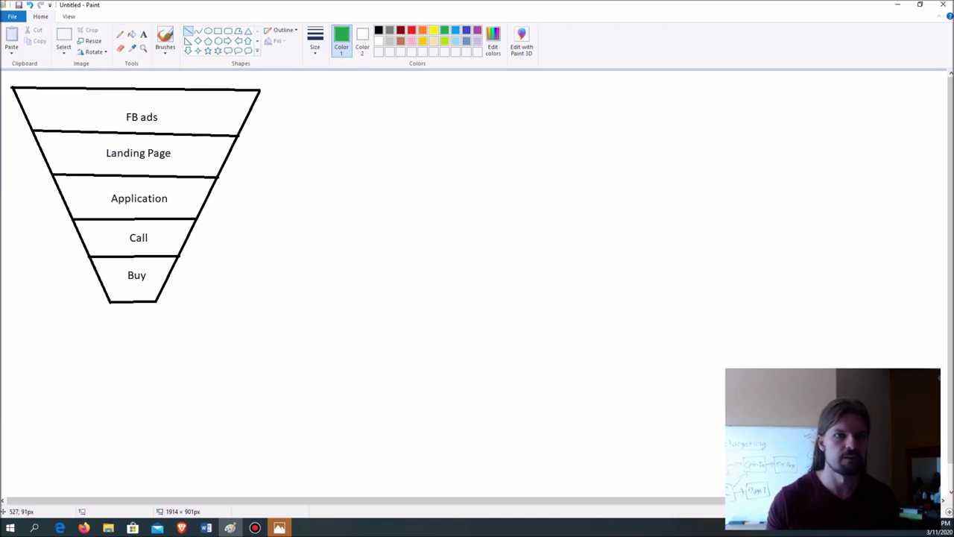
Back in Paint, draw a green check mark beside the "FB ads" section of the funnel.
{"action": "left_click_drag", "start_coordinate": [269, 105], "coordinate": [282, 127]}
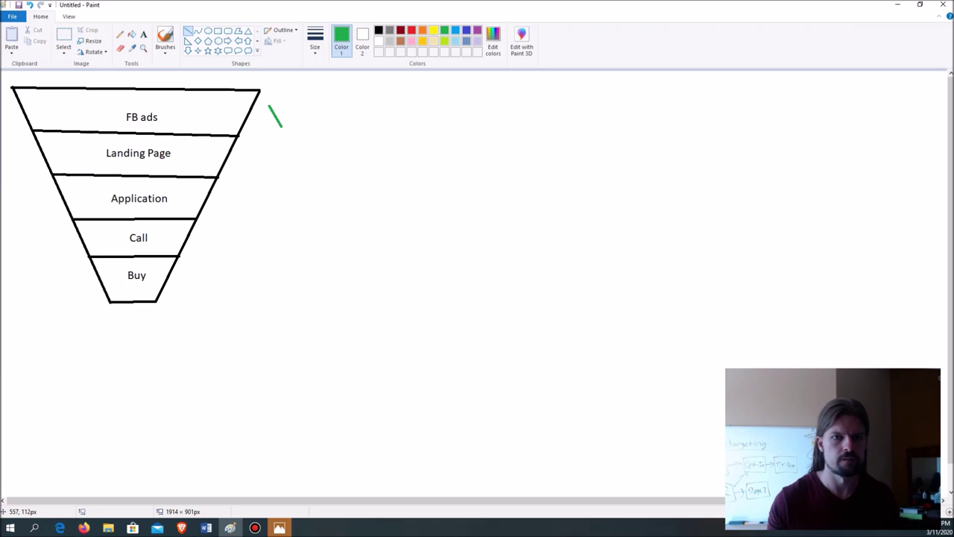
{"action": "left_click_drag", "start_coordinate": [282, 127], "coordinate": [331, 83]}
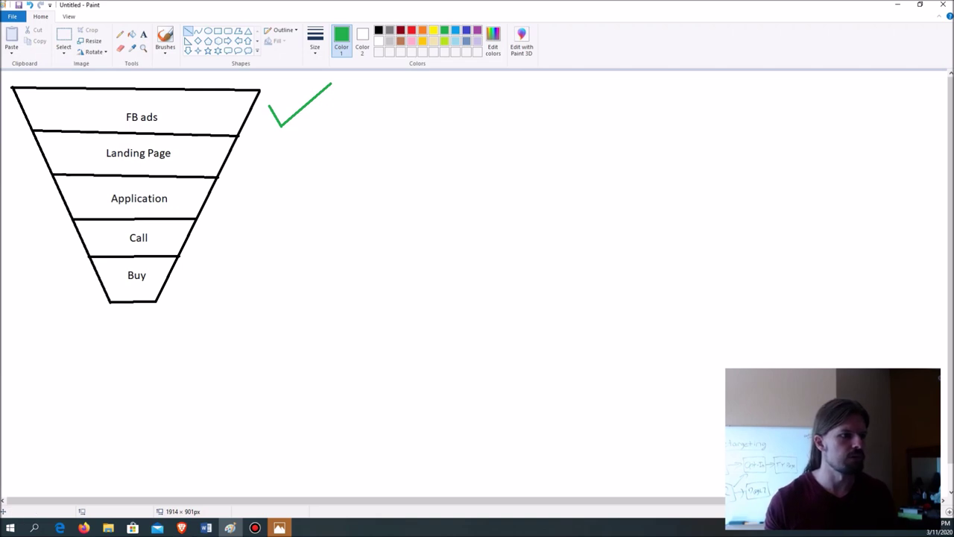
Switch to ClickFunnels and compare the Strategy Session and Application page views with the funnel drawing in Paint.
{"action": "left_click", "coordinate": [84, 527]}
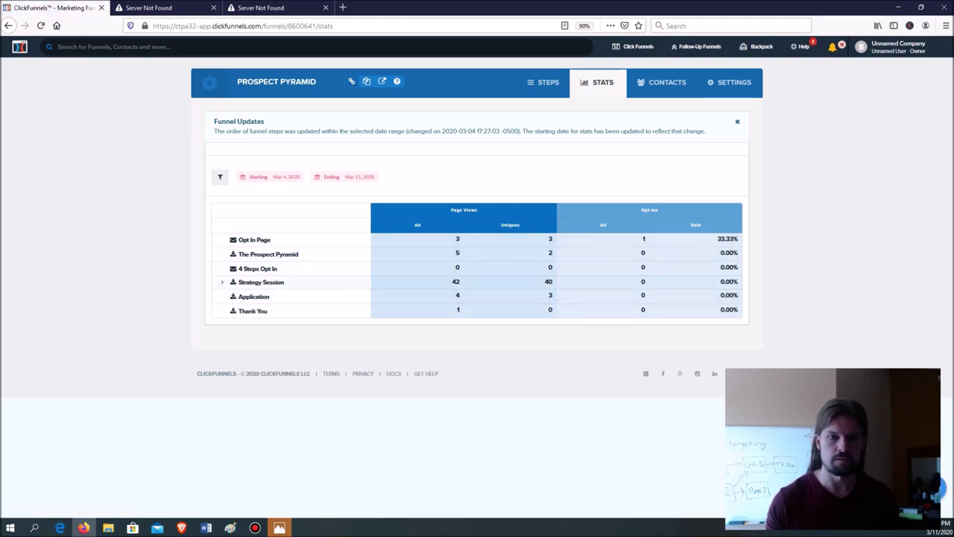
{"action": "left_click", "coordinate": [221, 282]}
{"action": "left_click", "coordinate": [221, 282]}
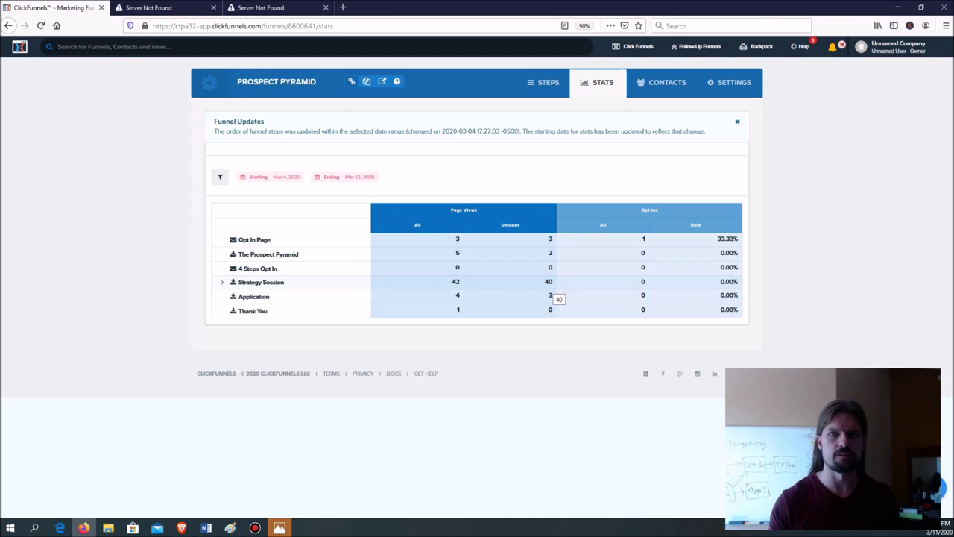
{"action": "key", "text": "alt+Tab"}
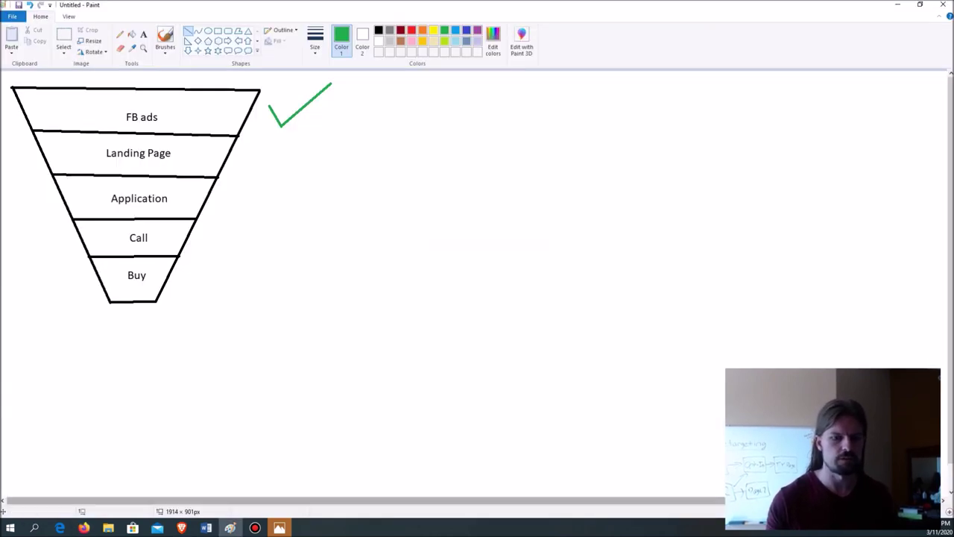
{"action": "left_click", "coordinate": [83, 527]}
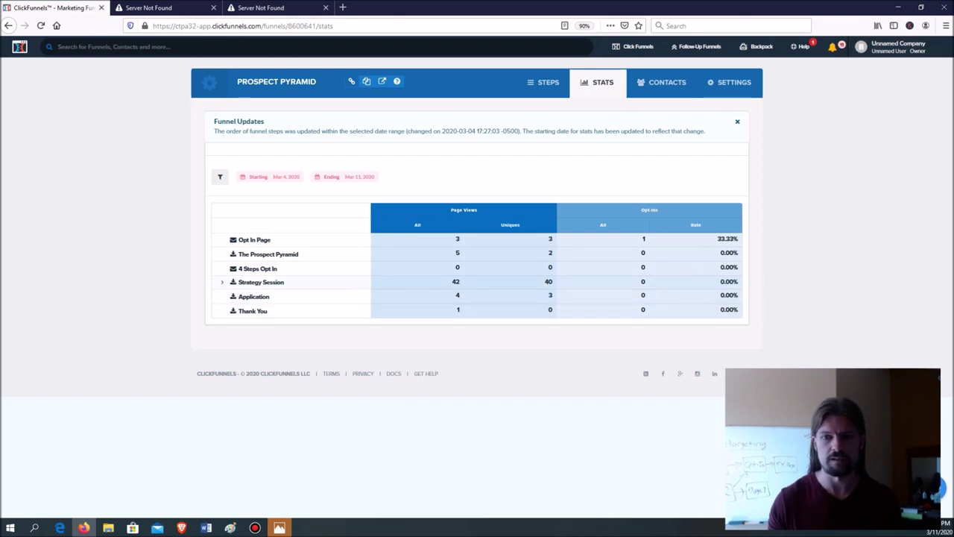
{"action": "key", "text": "alt+Tab"}
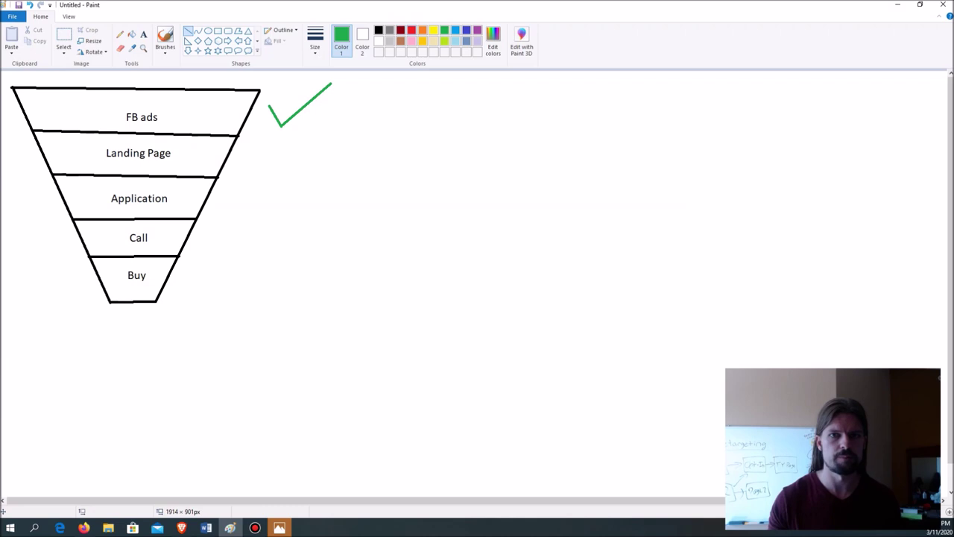
Draw a red X beside the "Landing Page" section of the funnel.
{"action": "left_click", "coordinate": [412, 30]}
{"action": "mouse_move", "coordinate": [273, 149]}
{"action": "left_mouse_down"}
{"action": "mouse_move", "coordinate": [329, 178]}
{"action": "mouse_move", "coordinate": [268, 177]}
{"action": "left_mouse_up"}
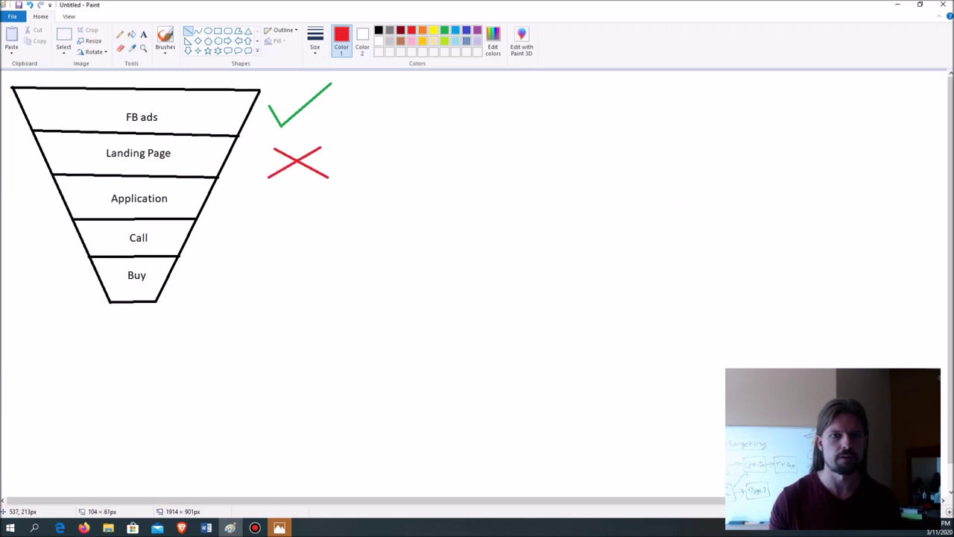
{"action": "left_click", "coordinate": [305, 206]}
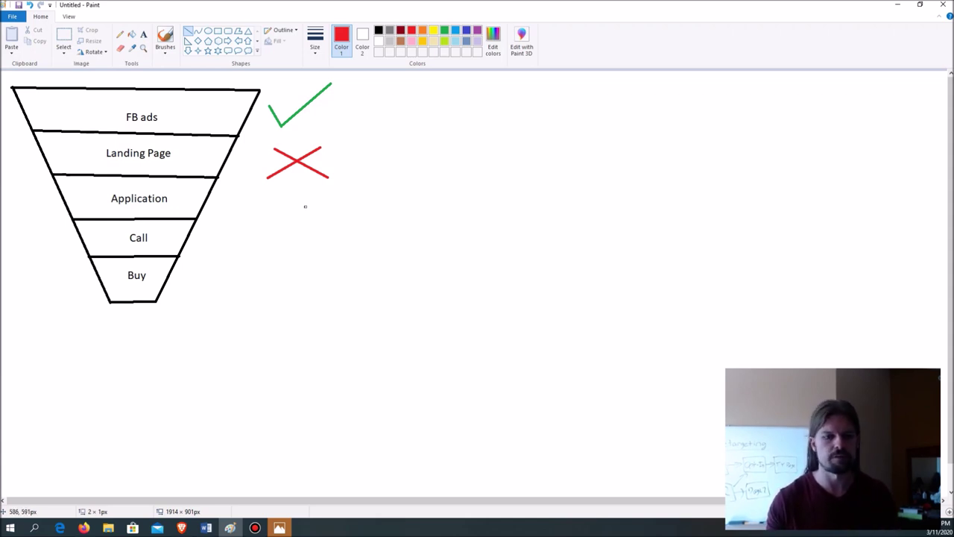
Back in Paint, pencil a black question mark beside the "Application" section and circle the red X beside "Landing Page".
{"action": "key", "text": "alt+Tab"}
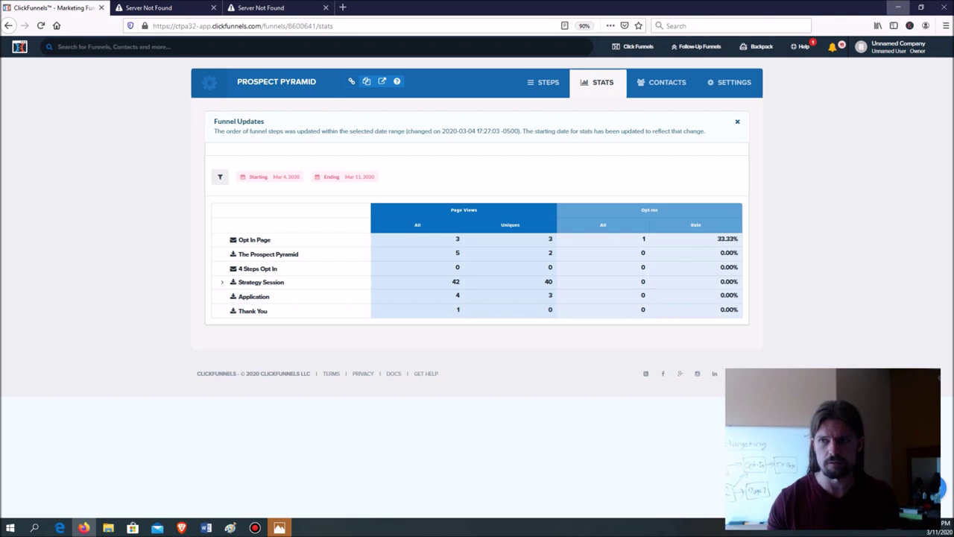
{"action": "key", "text": "alt+Tab"}
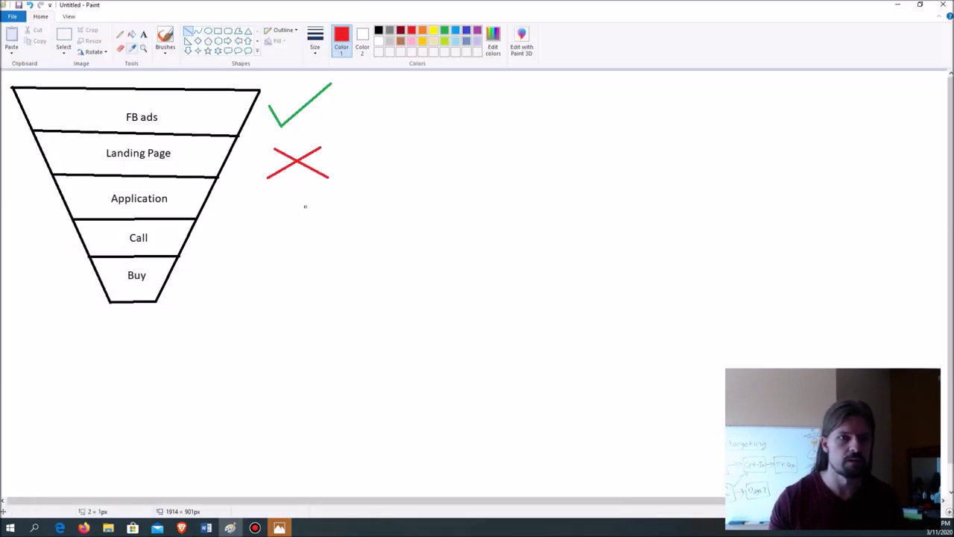
{"action": "key", "text": "alt+h"}
{"action": "key", "text": "p"}
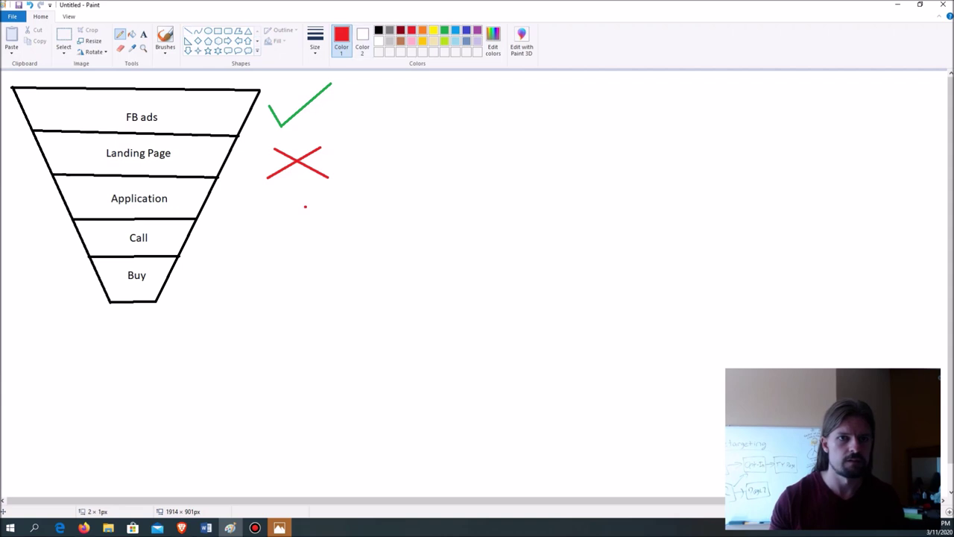
{"action": "left_click", "coordinate": [378, 30]}
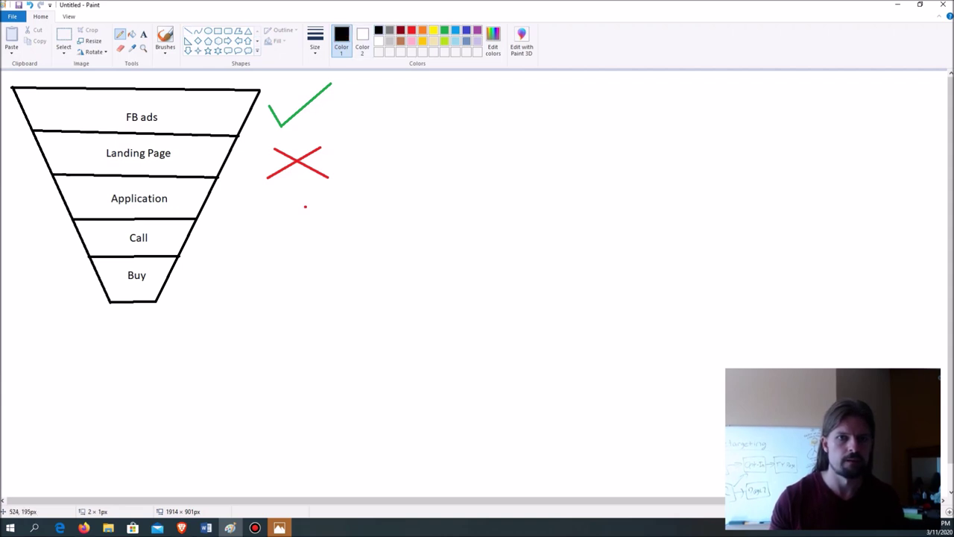
{"action": "mouse_move", "coordinate": [273, 189]}
{"action": "left_mouse_down"}
{"action": "mouse_move", "coordinate": [296, 184]}
{"action": "mouse_move", "coordinate": [293, 227]}
{"action": "left_mouse_up"}
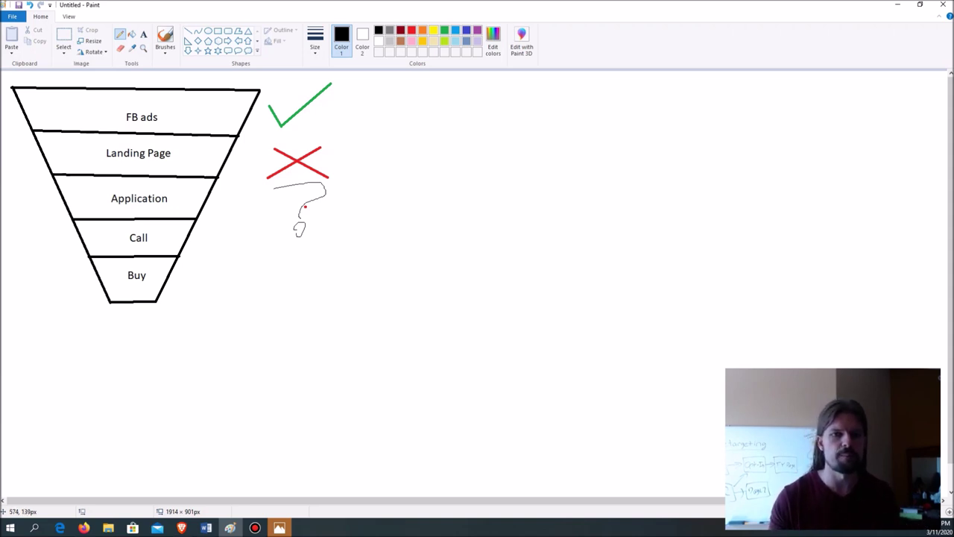
{"action": "mouse_move", "coordinate": [276, 136]}
{"action": "left_mouse_down"}
{"action": "mouse_move", "coordinate": [293, 186]}
{"action": "mouse_move", "coordinate": [312, 137]}
{"action": "left_mouse_up"}
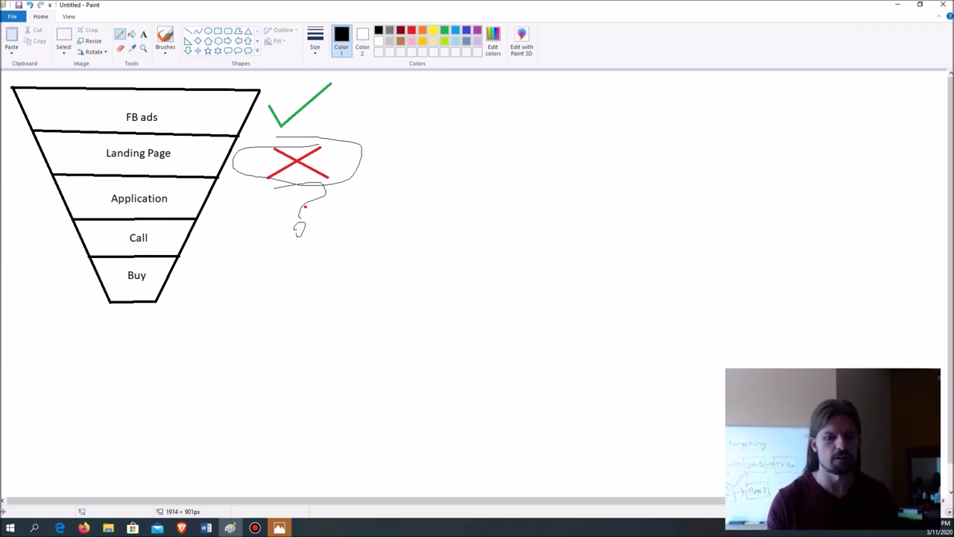
Switch to ClickFunnels in the browser and declare the Control page the winner of the Strategy Session split test.
{"action": "left_click", "coordinate": [83, 528]}
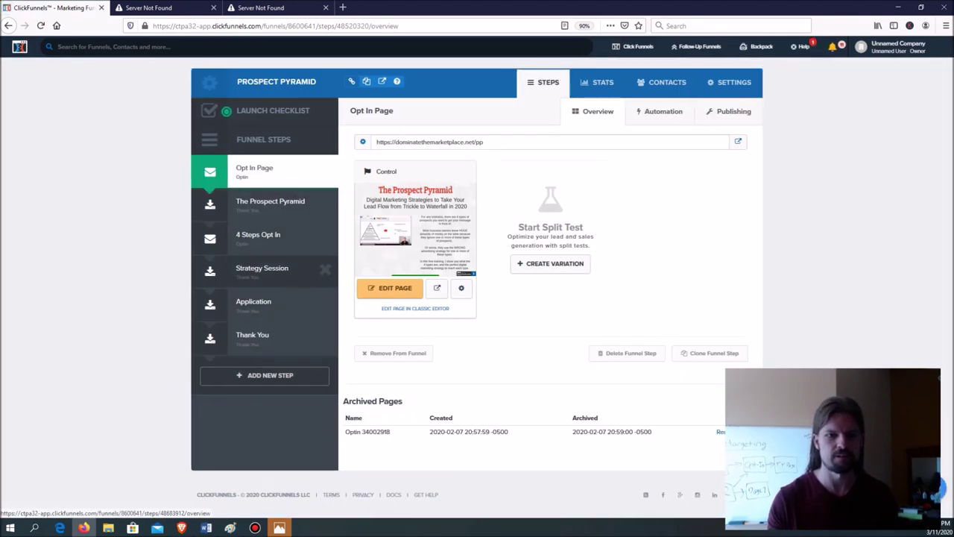
{"action": "left_click", "coordinate": [262, 270]}
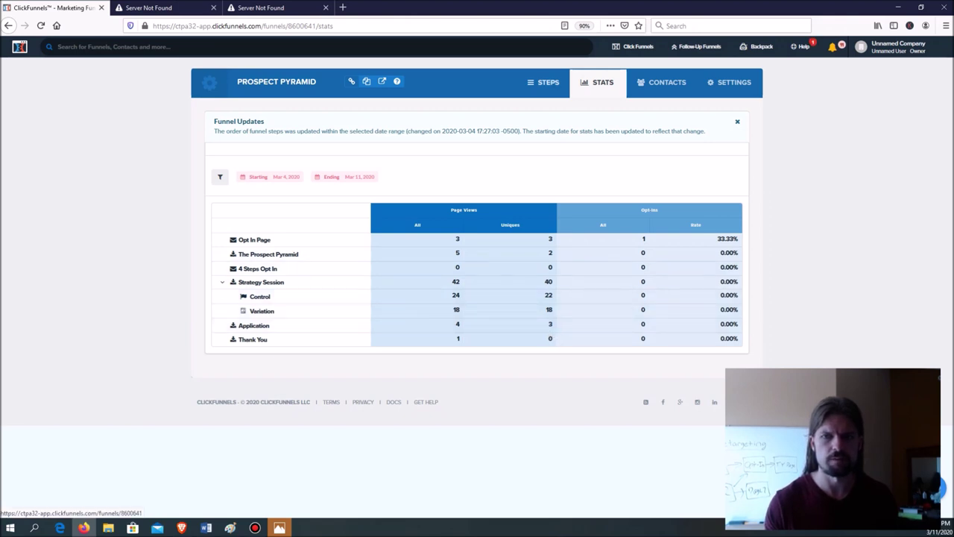
{"action": "left_click", "coordinate": [543, 82]}
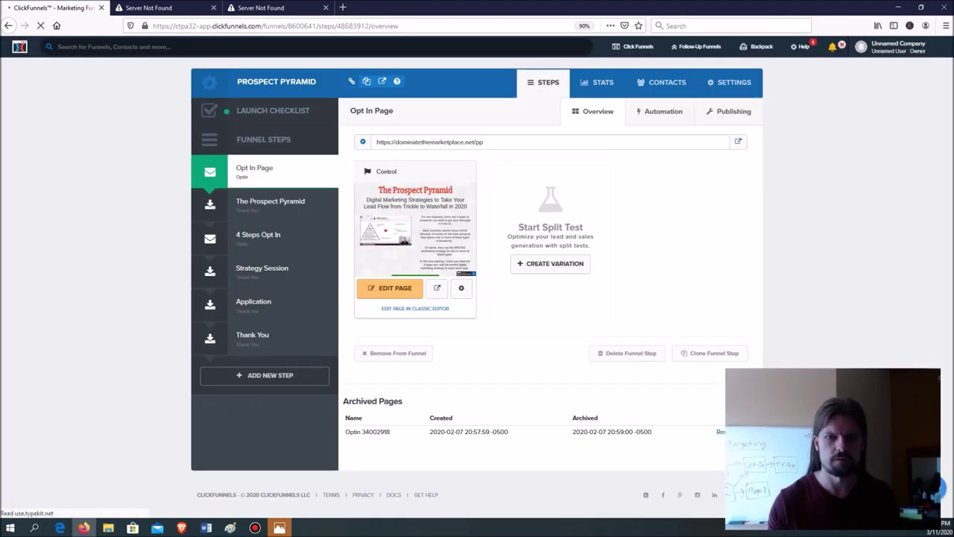
{"action": "left_click", "coordinate": [262, 267]}
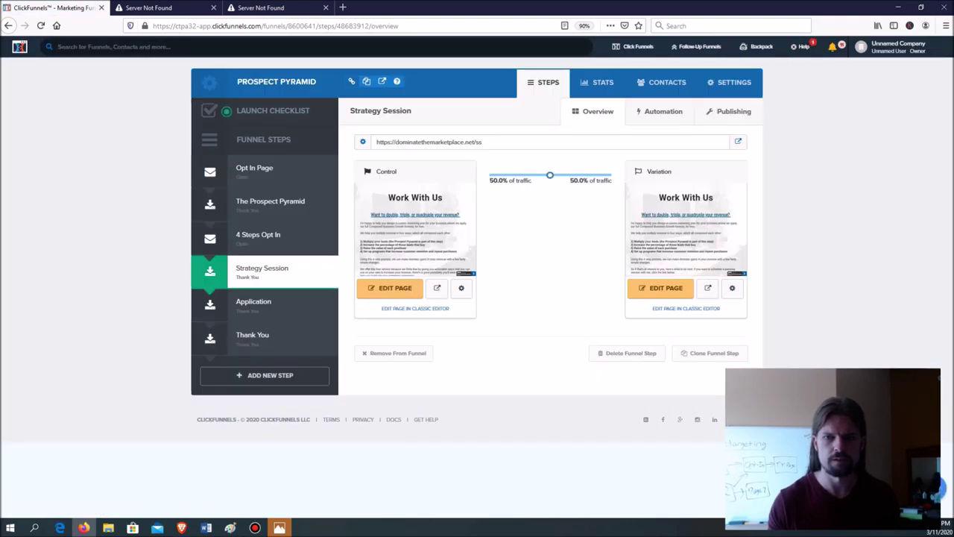
{"action": "mouse_move", "coordinate": [415, 224]}
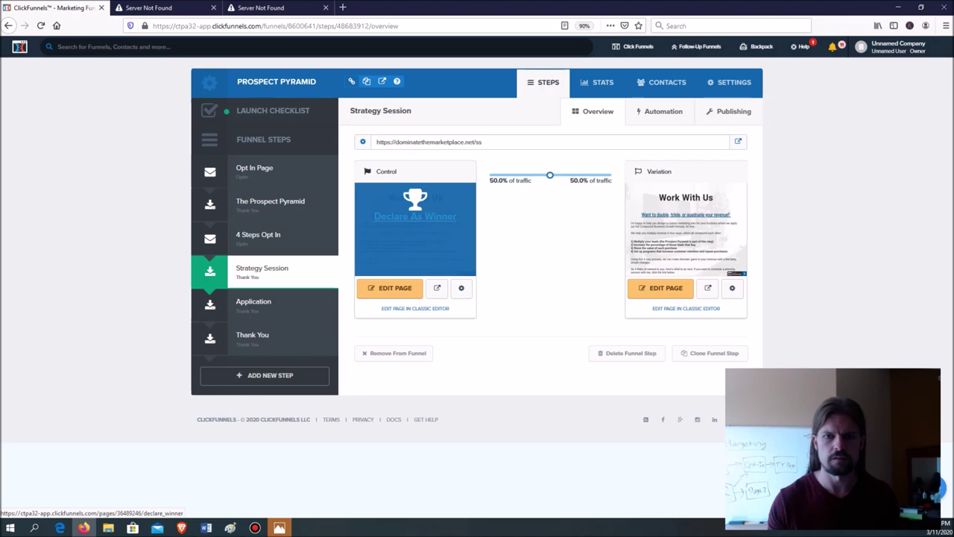
{"action": "left_click", "coordinate": [415, 216]}
{"action": "key", "text": "Return"}
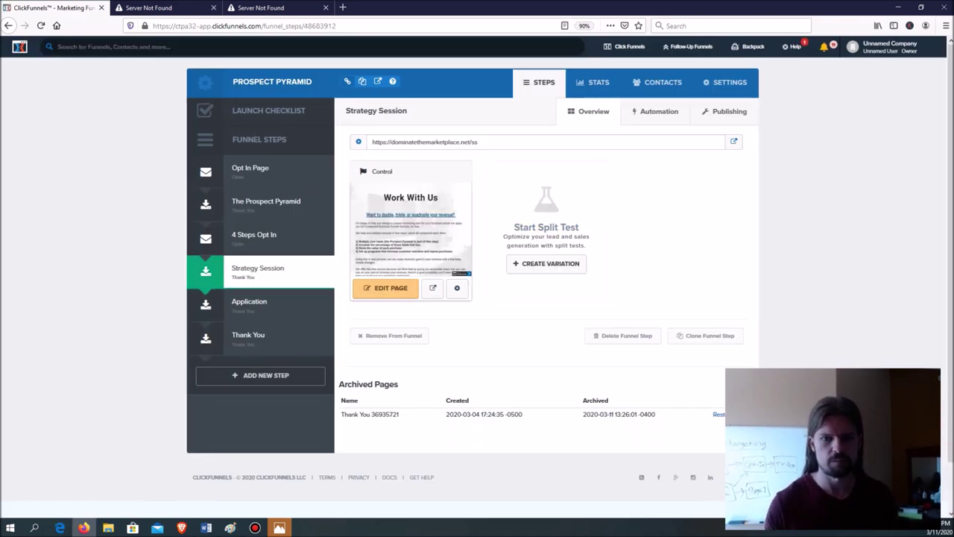
Open the Strategy Session control page for editing and review its copy from the headline through the call to action.
{"action": "left_click", "coordinate": [389, 288]}
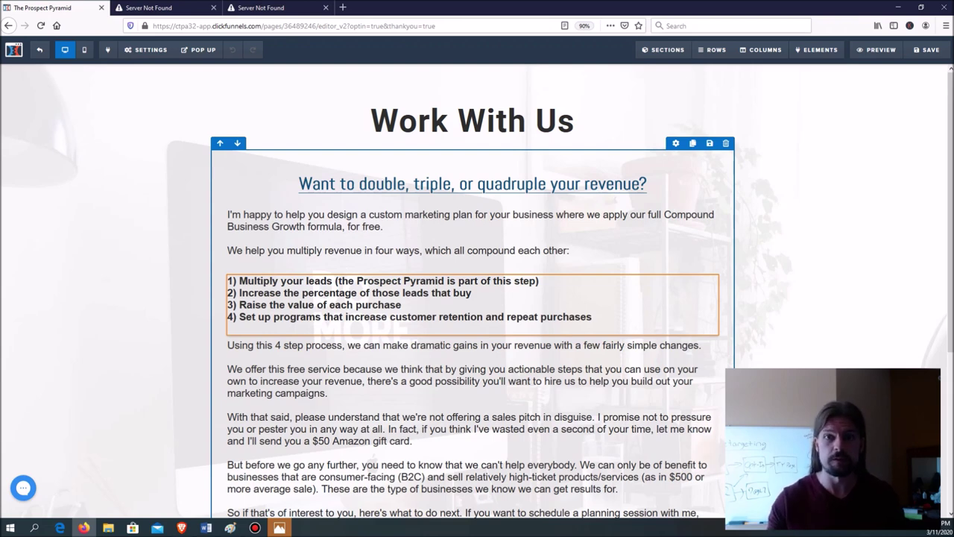
{"action": "scroll", "coordinate": [477, 291], "scroll_direction": "down", "scroll_amount": 1}
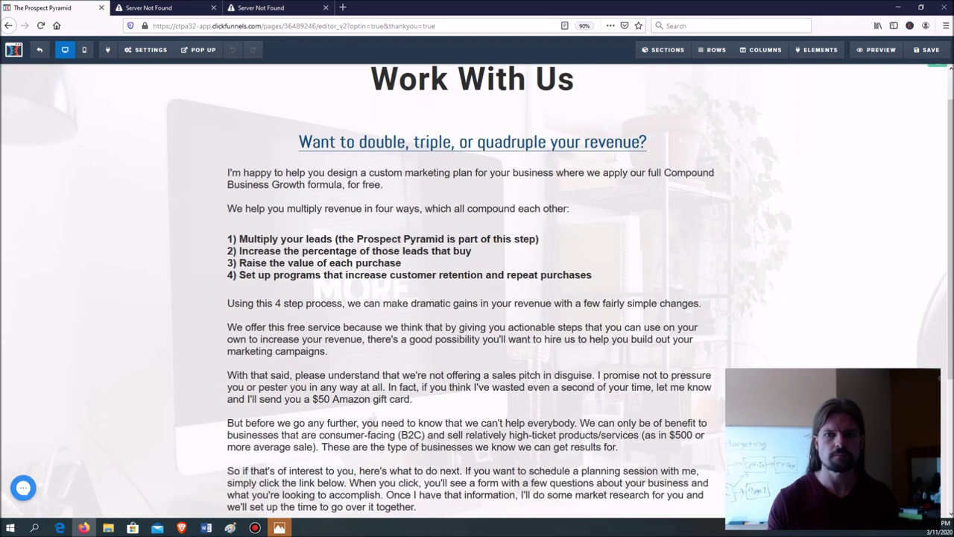
{"action": "scroll", "coordinate": [477, 291], "scroll_direction": "up", "scroll_amount": 1}
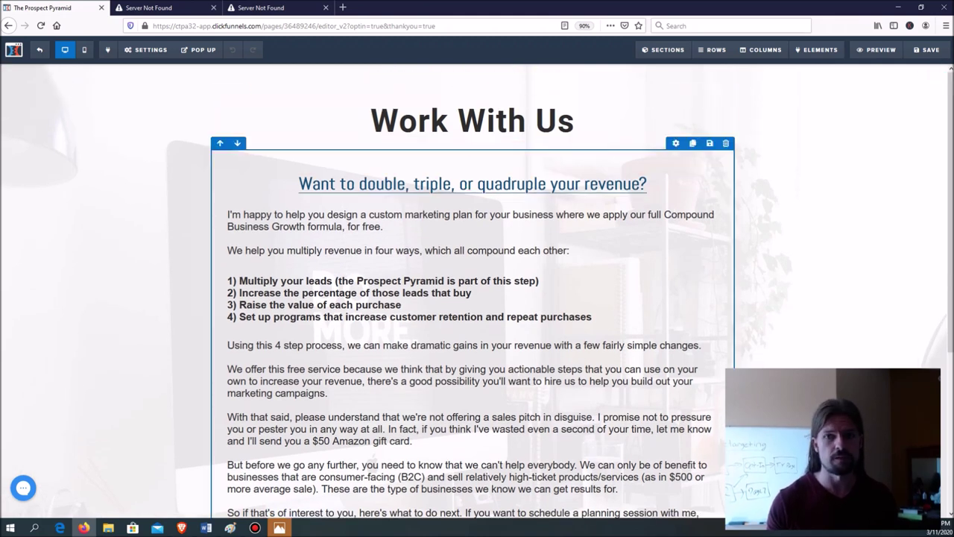
{"action": "scroll", "coordinate": [477, 291], "scroll_direction": "down", "scroll_amount": 1}
{"action": "scroll", "coordinate": [477, 291], "scroll_direction": "down", "scroll_amount": 1}
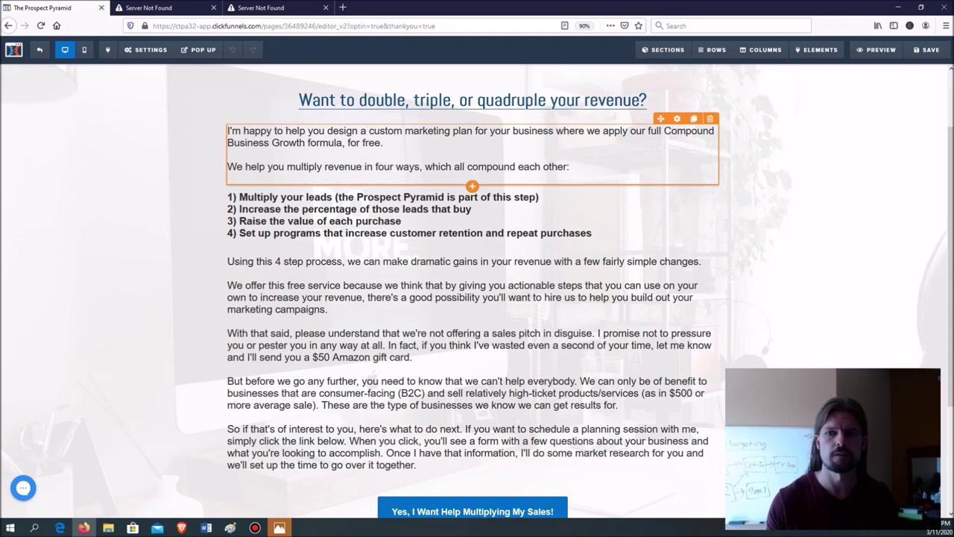
{"action": "scroll", "coordinate": [477, 291], "scroll_direction": "down", "scroll_amount": 5}
{"action": "scroll", "coordinate": [477, 291], "scroll_direction": "up", "scroll_amount": 7}
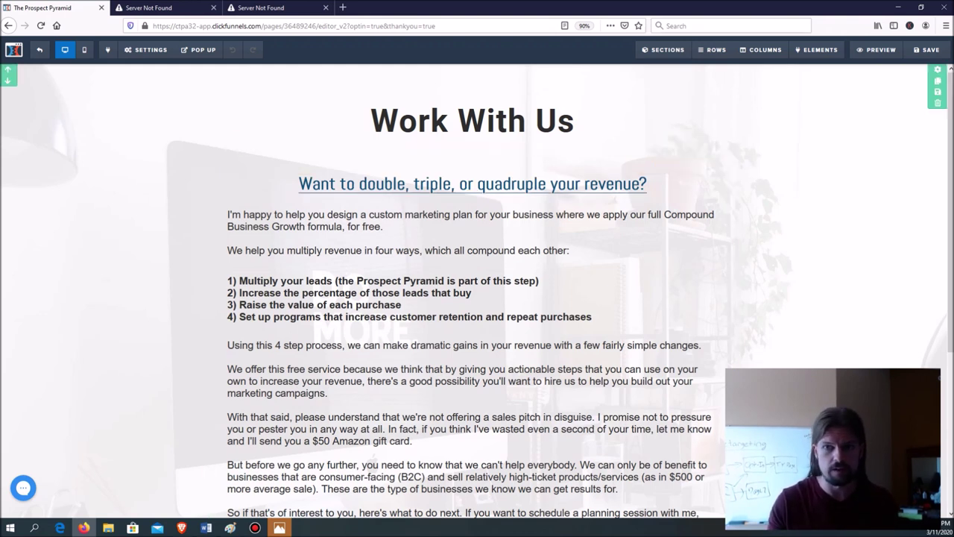
Replace the subheadline below "Work With Us" with "How much time do you spend on marketing?".
{"action": "left_click", "coordinate": [640, 184]}
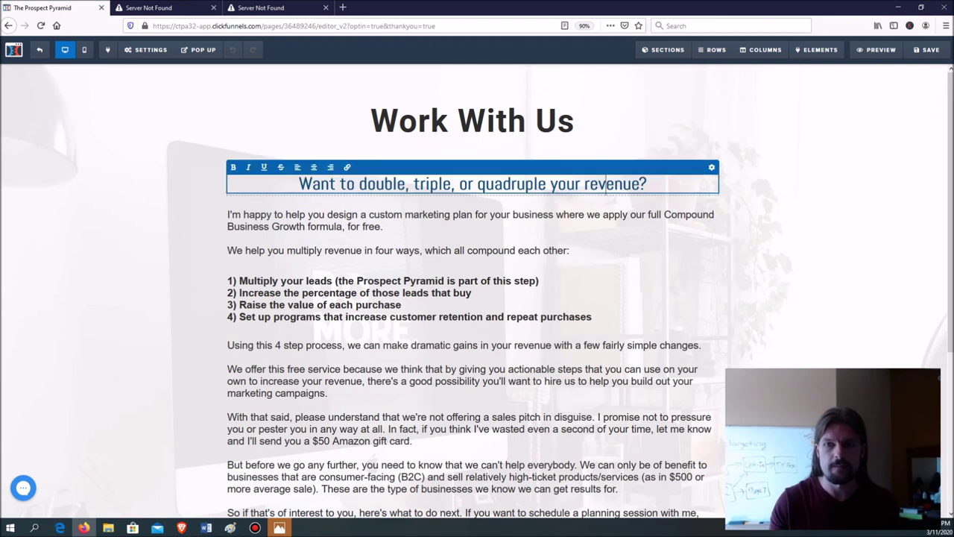
{"action": "left_click_drag", "start_coordinate": [639, 184], "coordinate": [298, 183]}
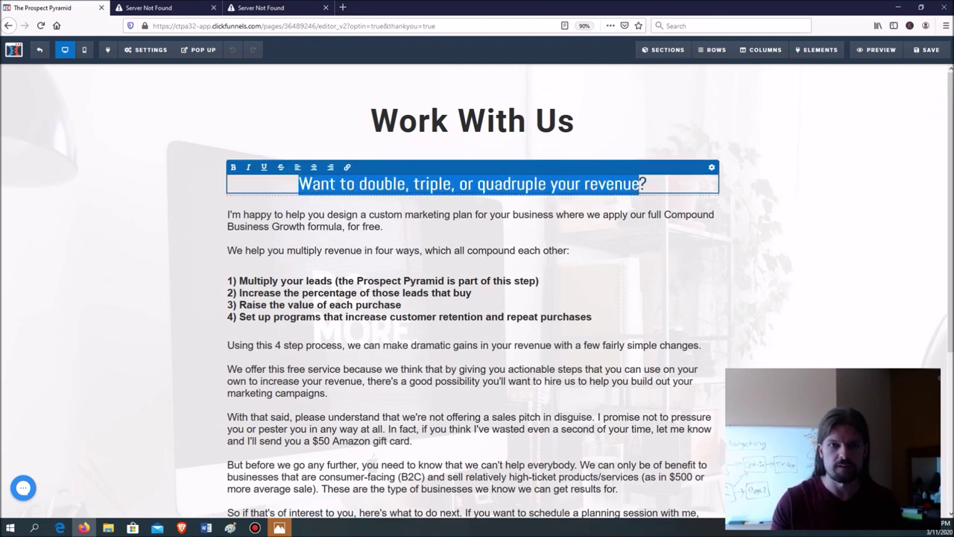
{"action": "type", "text": "How much time do y"}
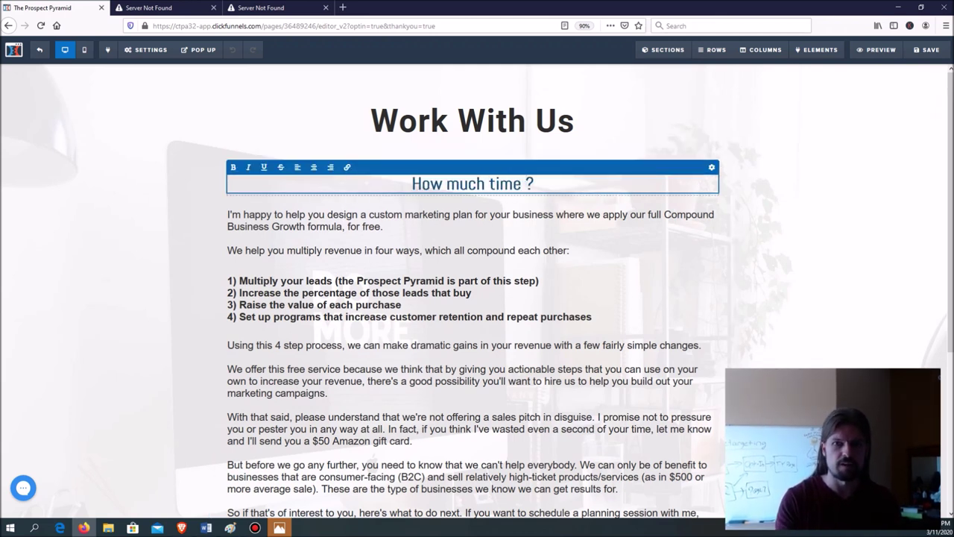
{"action": "type", "text": "ou spend "}
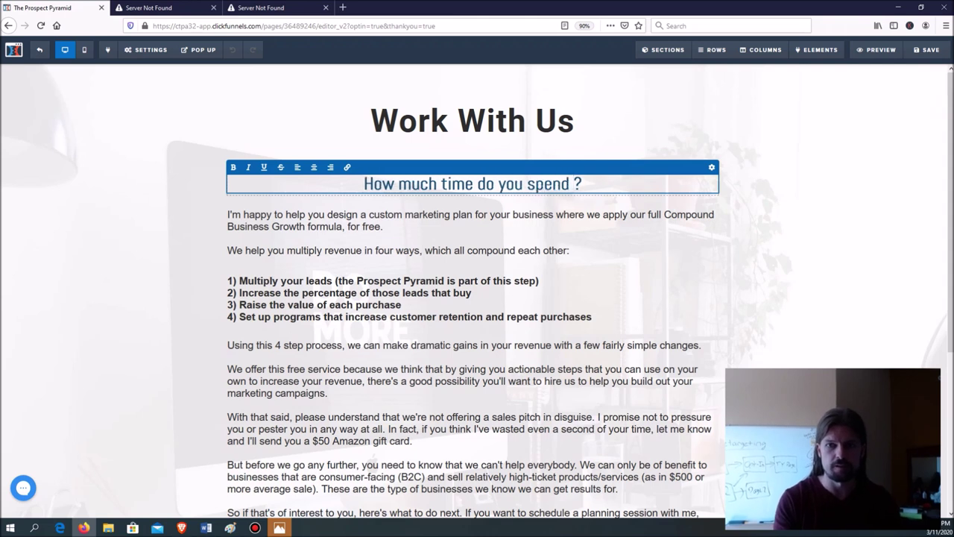
{"action": "type", "text": "on marek"}
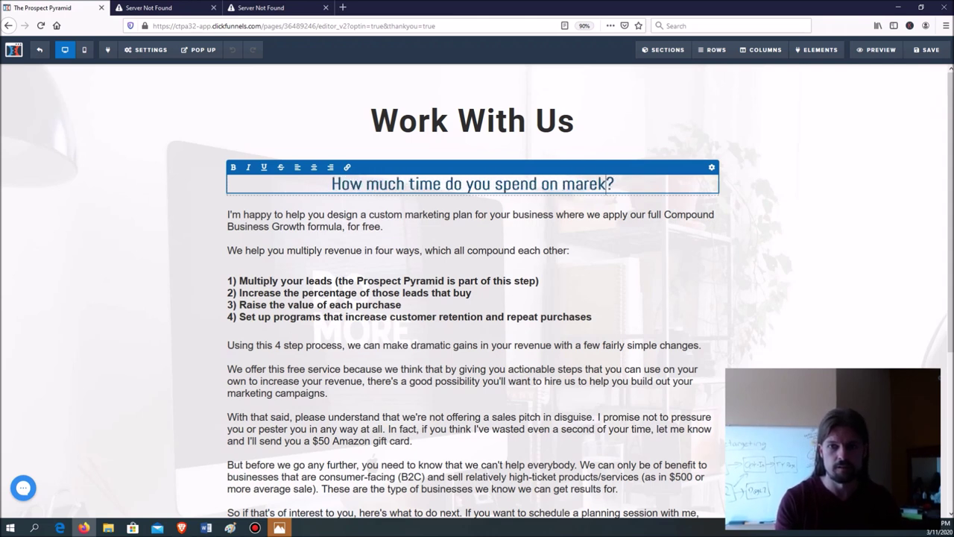
{"action": "key", "text": "BackSpace"}
{"action": "key", "text": "BackSpace"}
{"action": "type", "text": "keting"}
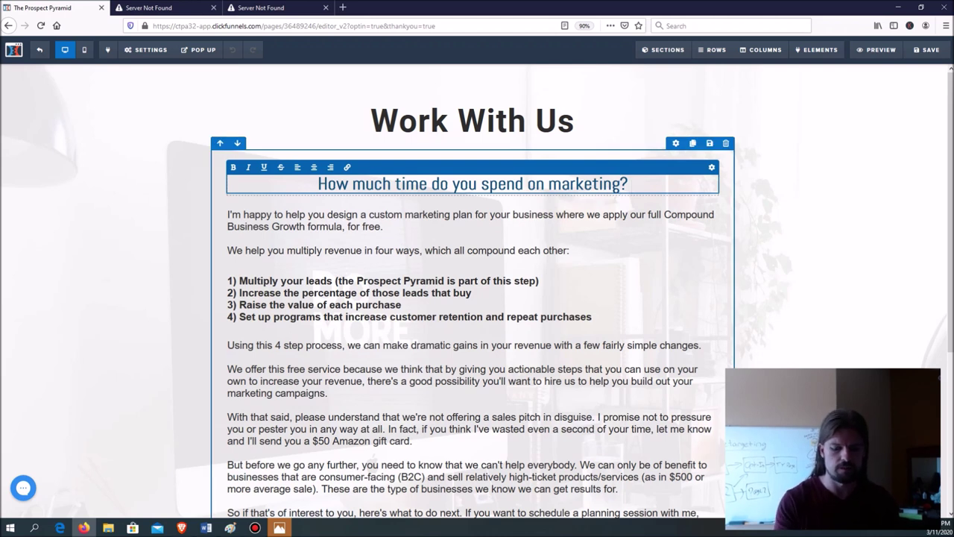
Add a second question to the end of the subheadline: "How much do you want to spend?".
{"action": "type", "text": " How much do "}
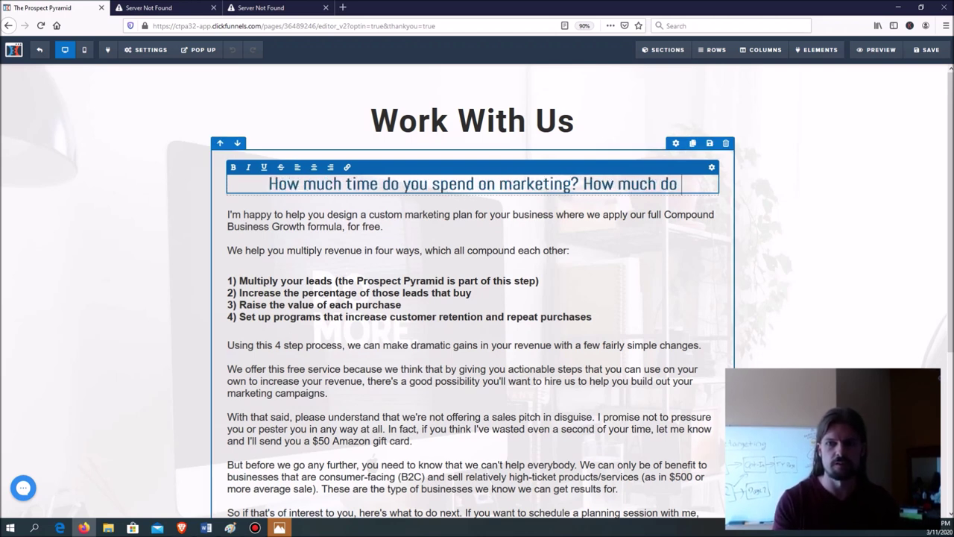
{"action": "type", "text": "you want to sep"}
{"action": "key", "text": "BackSpace"}
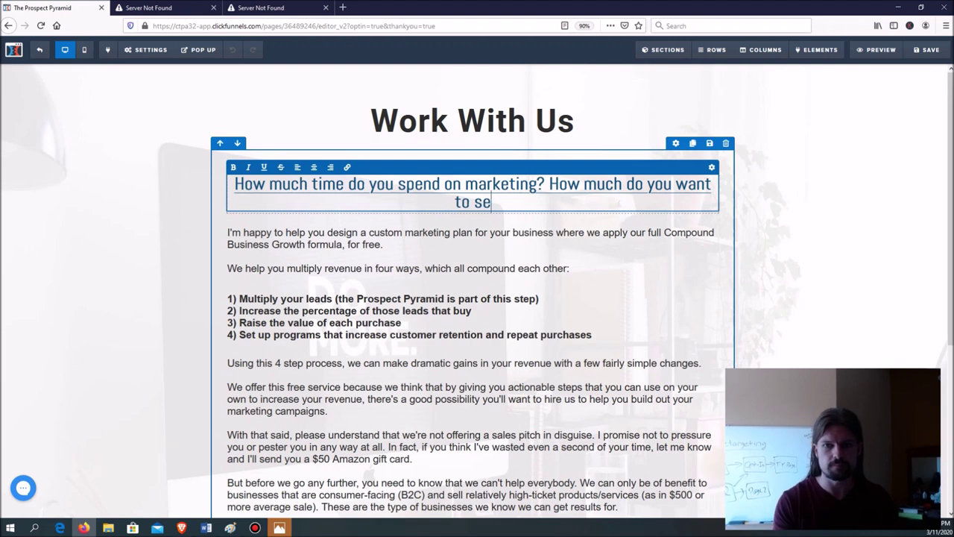
{"action": "key", "text": "BackSpace"}
{"action": "type", "text": "pend?"}
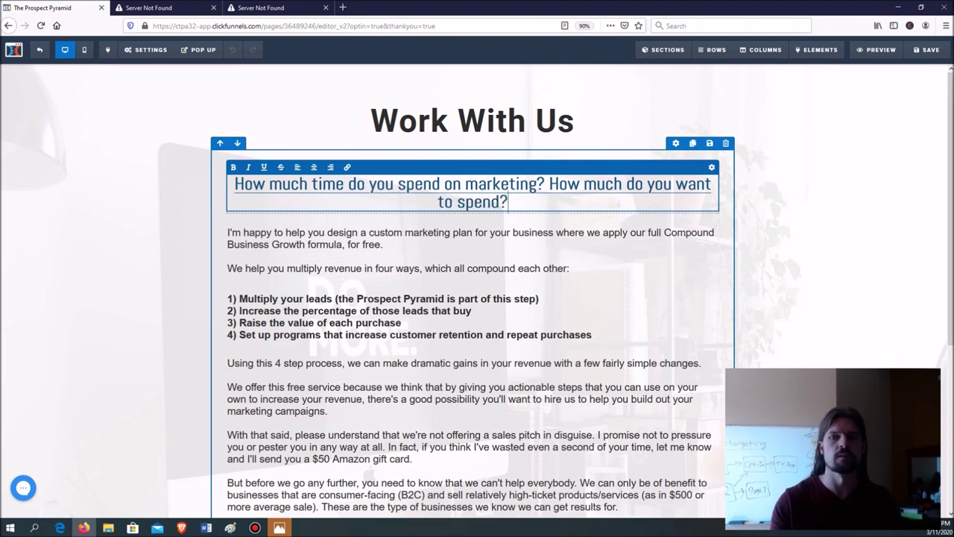
{"action": "left_click", "coordinate": [817, 171]}
{"action": "right_click", "coordinate": [817, 171]}
{"action": "key", "text": "Escape"}
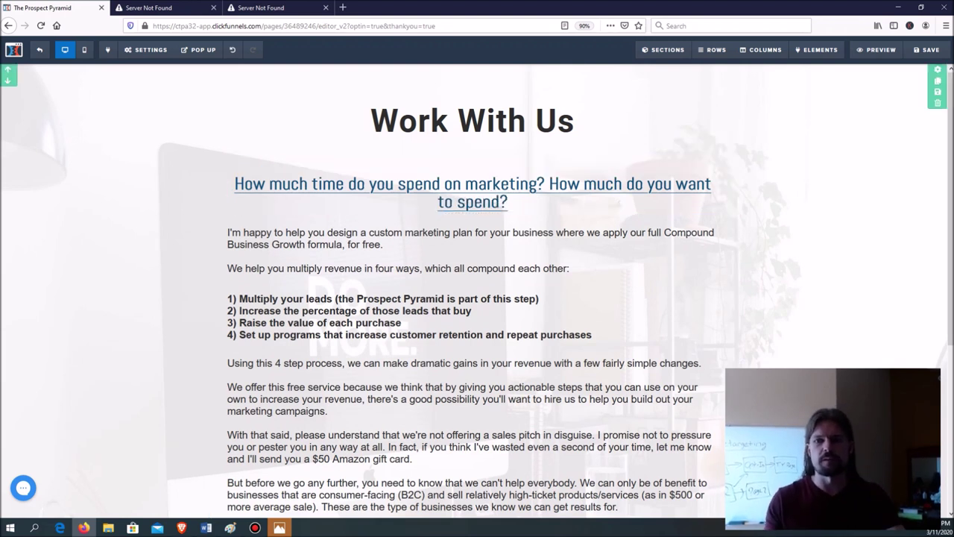
{"action": "right_click", "coordinate": [814, 189]}
{"action": "key", "text": "Escape"}
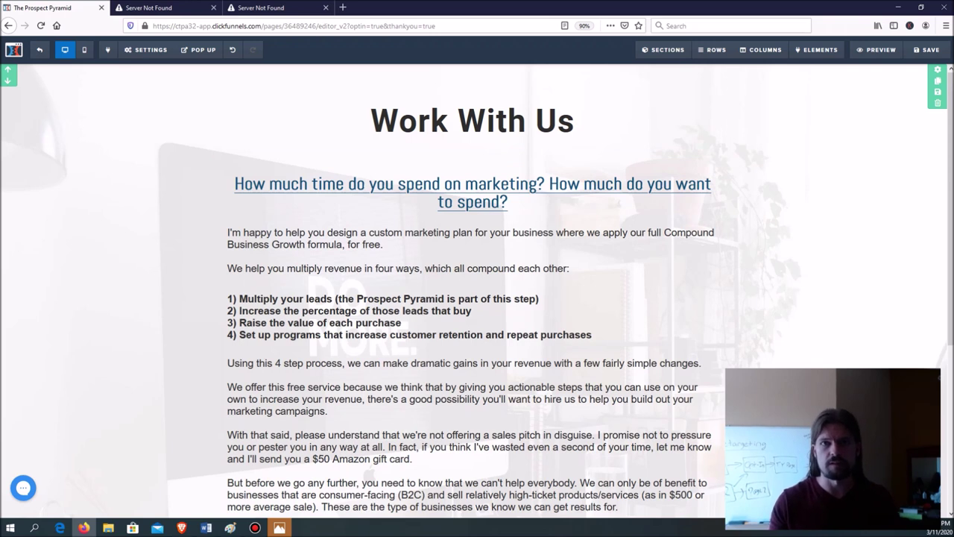
{"action": "right_click", "coordinate": [805, 187]}
{"action": "key", "text": "Escape"}
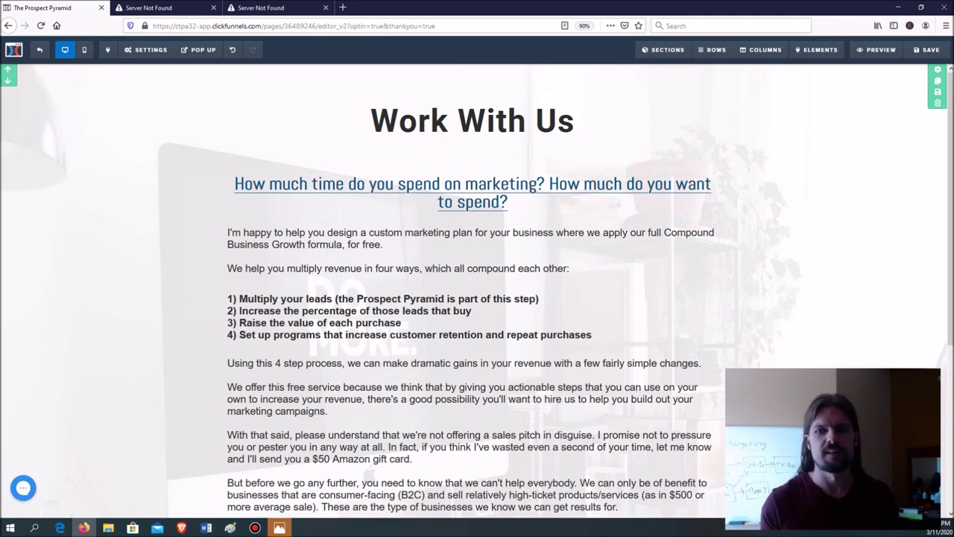
{"action": "scroll", "coordinate": [477, 291], "scroll_direction": "down", "scroll_amount": 7}
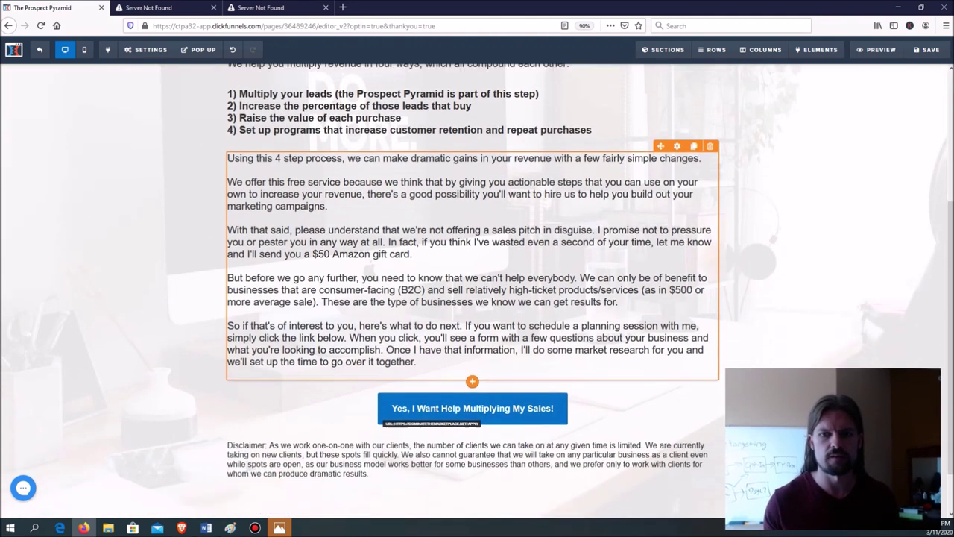
{"action": "scroll", "coordinate": [477, 291], "scroll_direction": "up", "scroll_amount": 7}
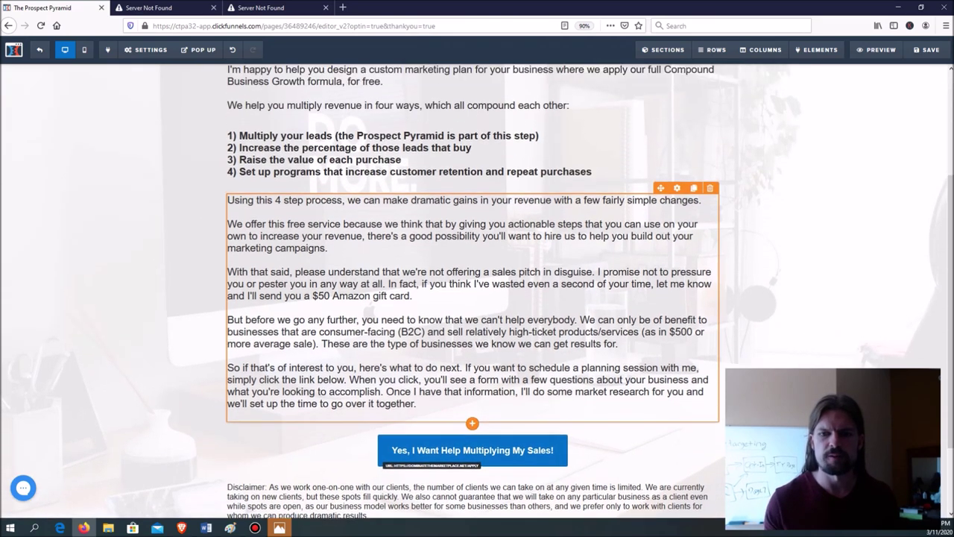